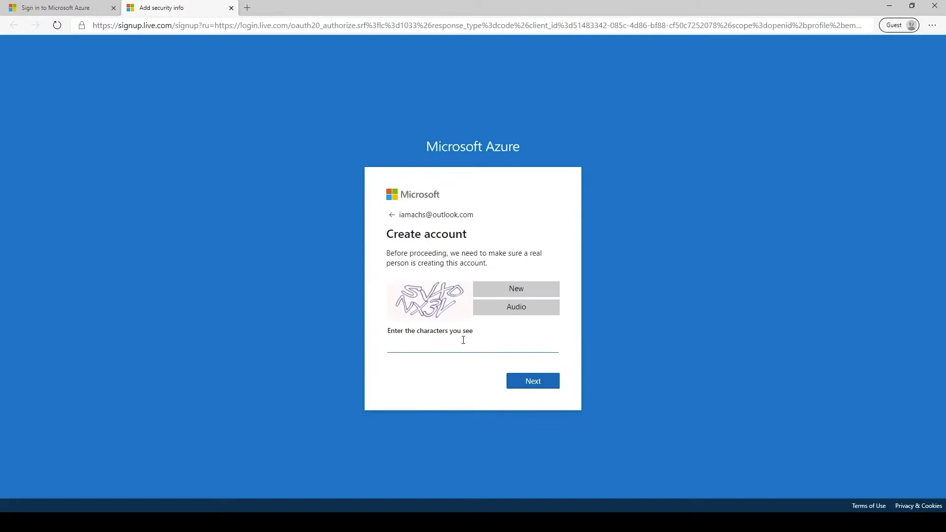
- Enter the CAPTCHA characters and submit them to complete account verification
text(svxdnx3v)
click(533, 382)
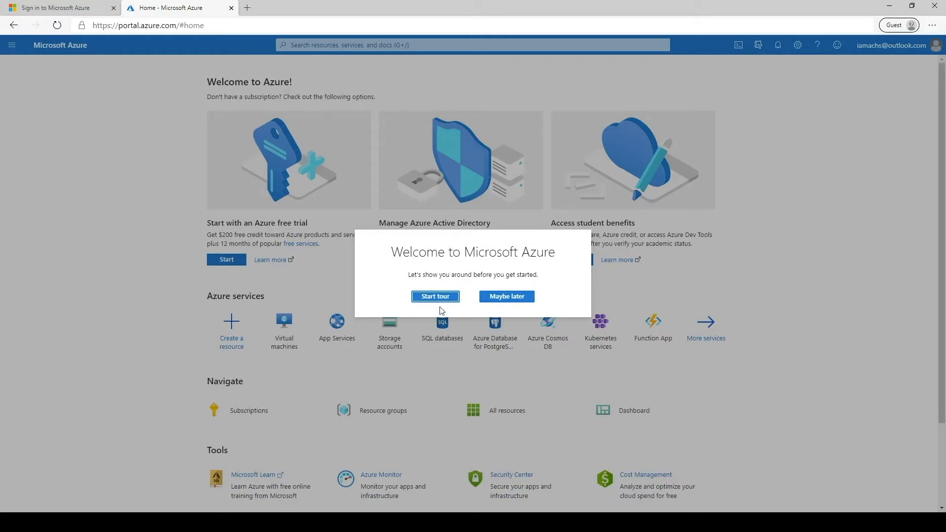
- Decline the portal tour and open the free trial's Learn more page
click(499, 296)
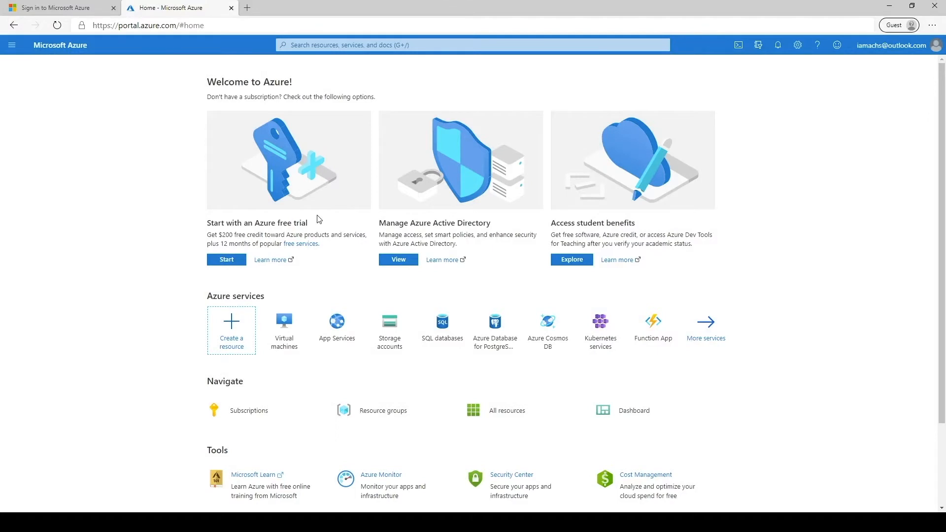
drag(207, 226, 302, 224)
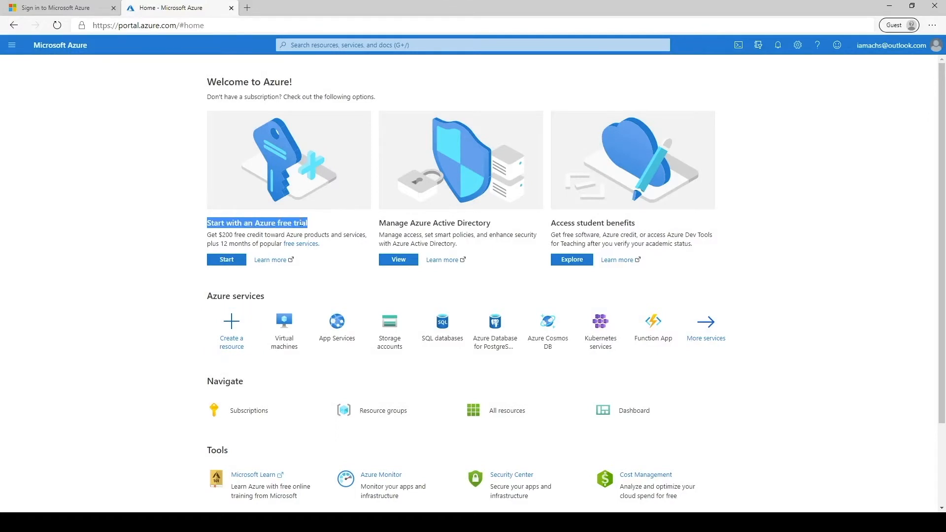
click(213, 234)
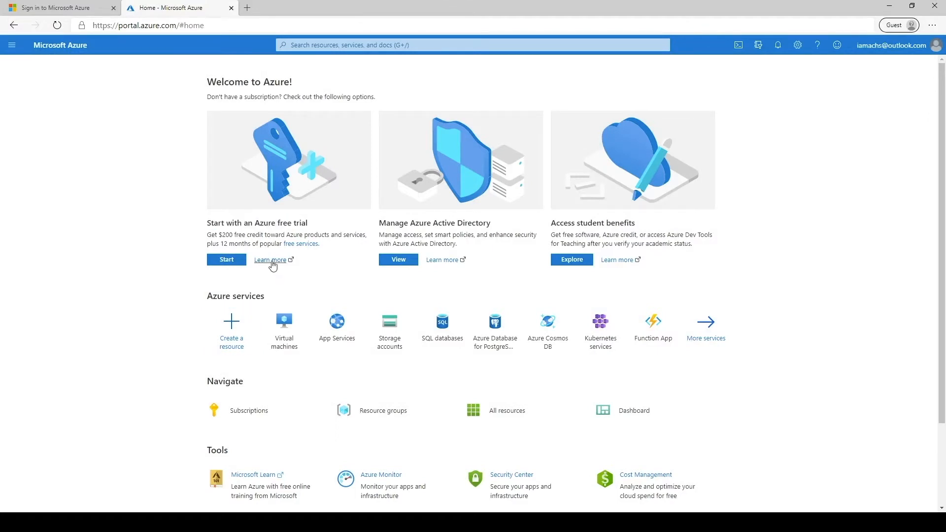
click(271, 261)
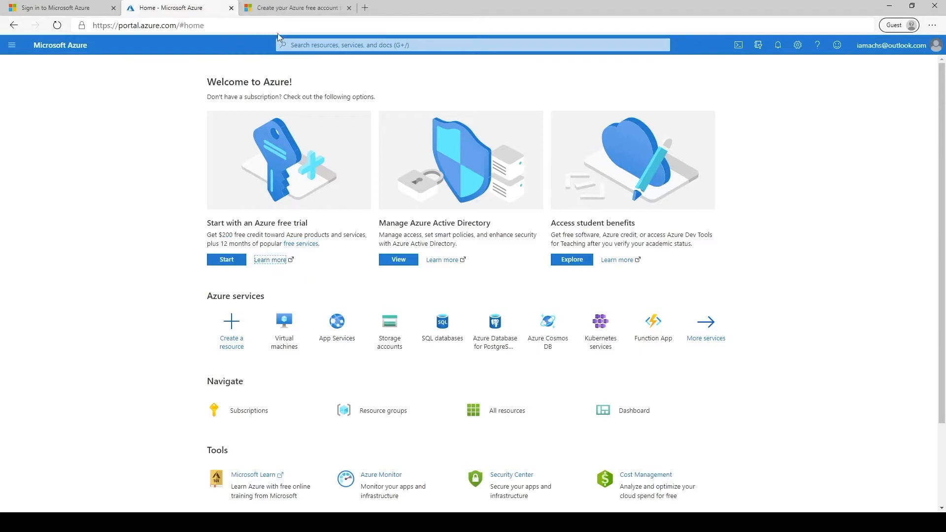
- Read and close the free account information page, then start the Azure free trial
click(285, 8)
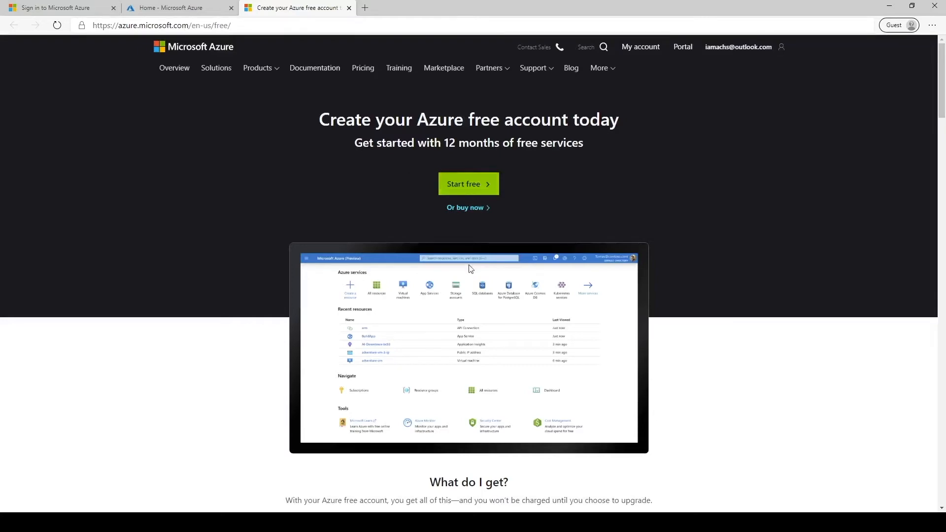
scroll(319, 250, down, 8)
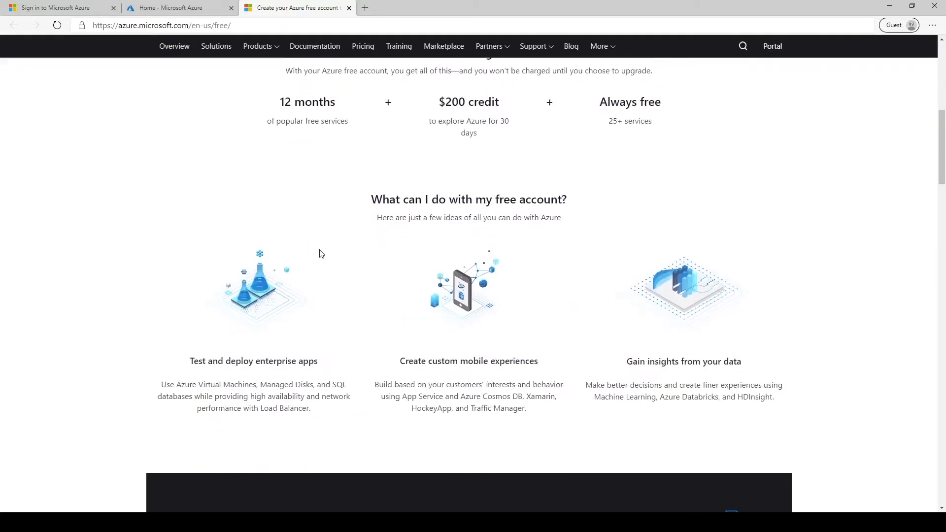
click(349, 8)
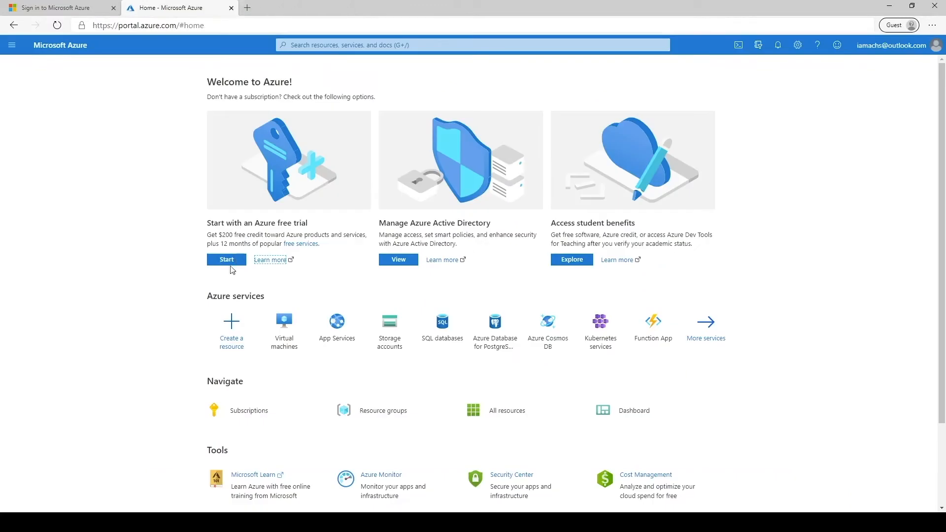
click(229, 263)
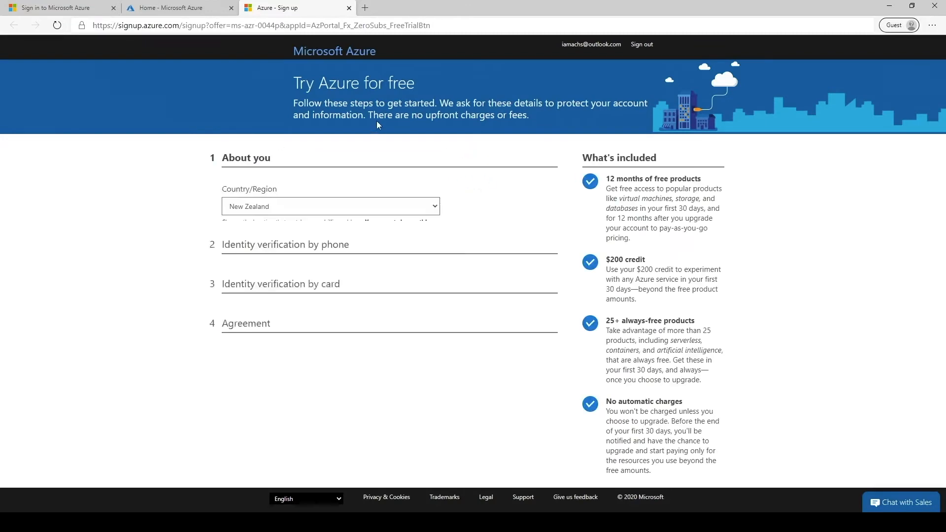
- Start the About you details and accept the agreement and the Azure news opt-in
drag(365, 116, 523, 112)
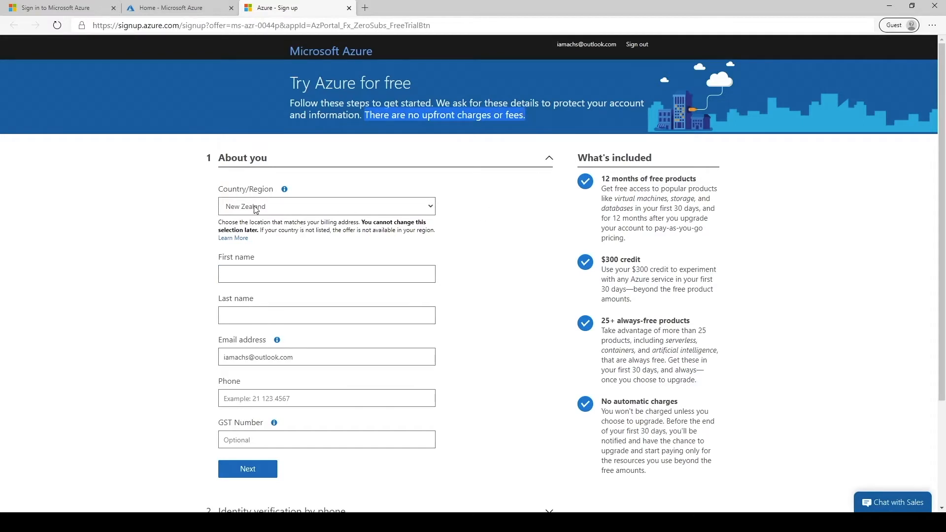
click(262, 273)
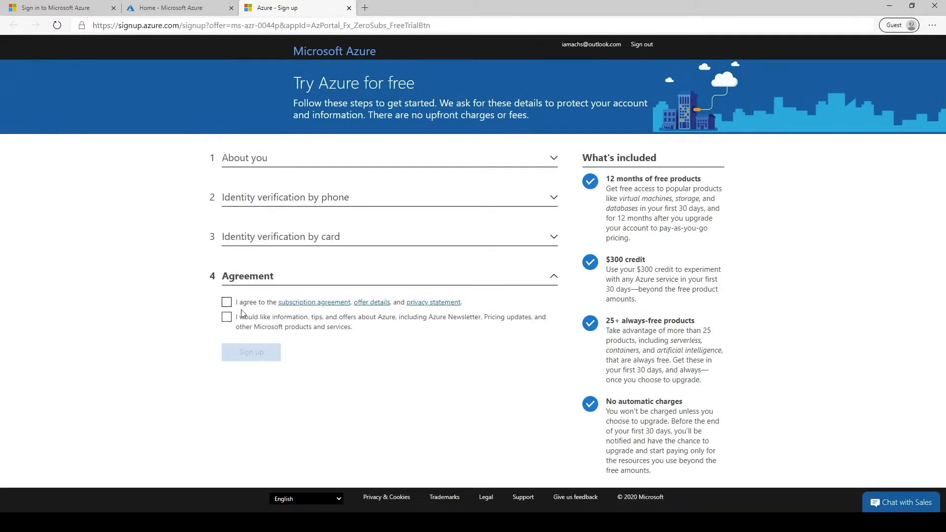
click(227, 302)
click(227, 318)
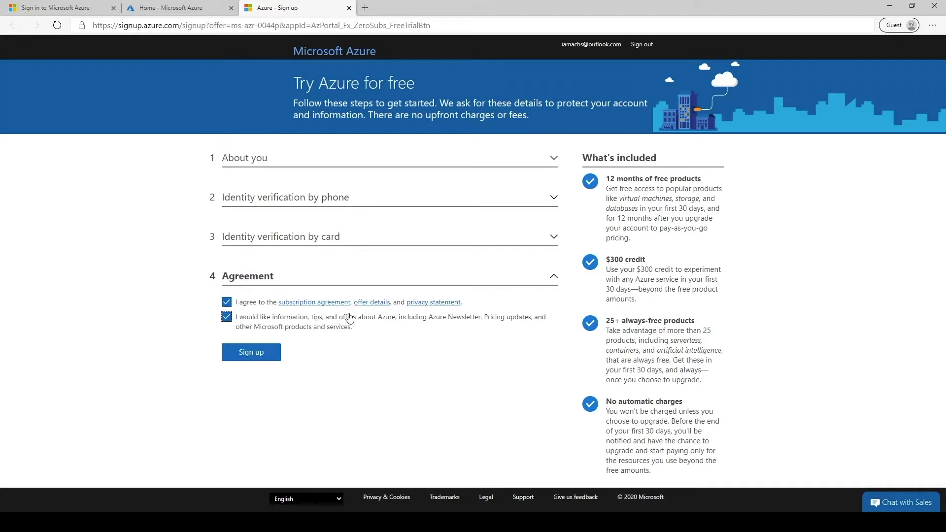
- Review the subscription agreement, offer details and privacy statement, then submit the sign-up
click(328, 304)
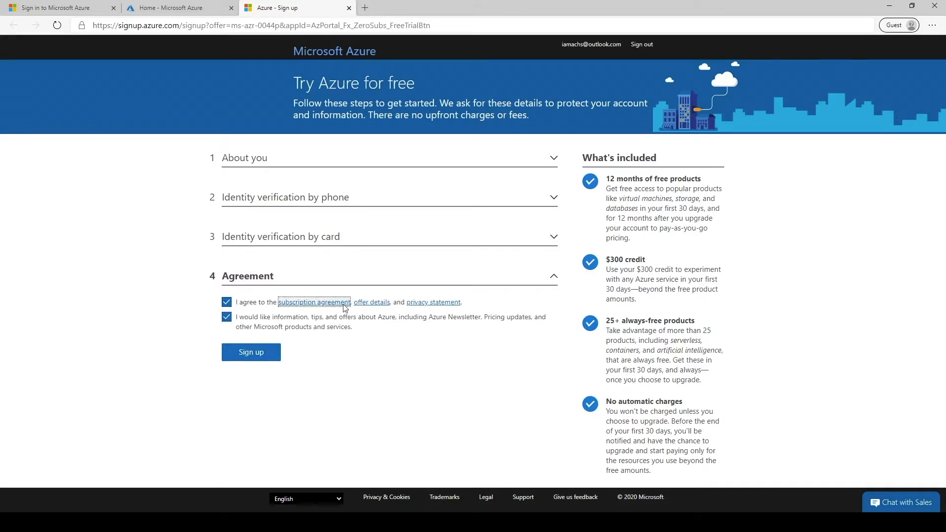
click(370, 303)
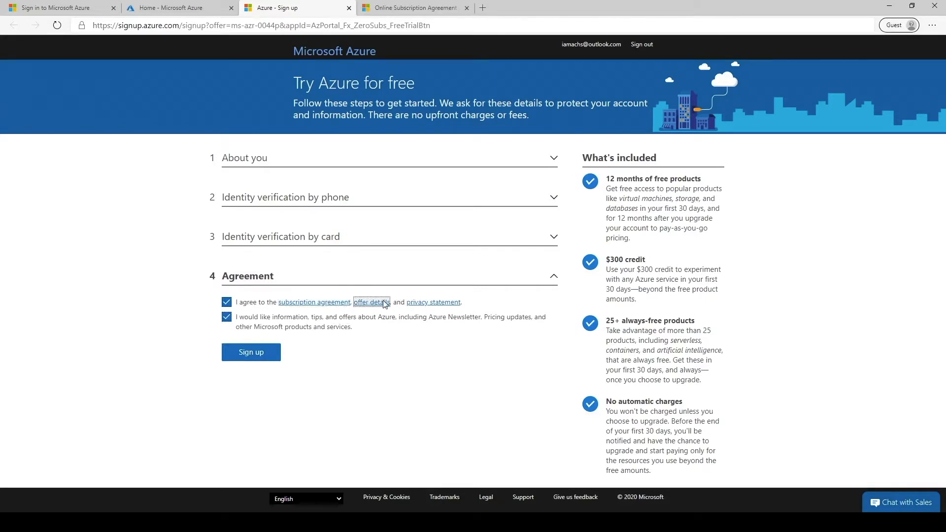
click(433, 302)
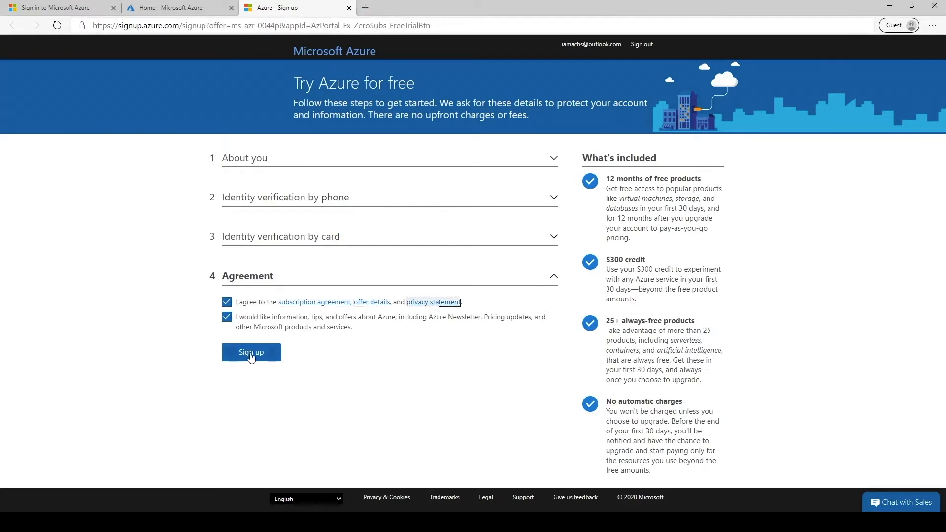
click(252, 353)
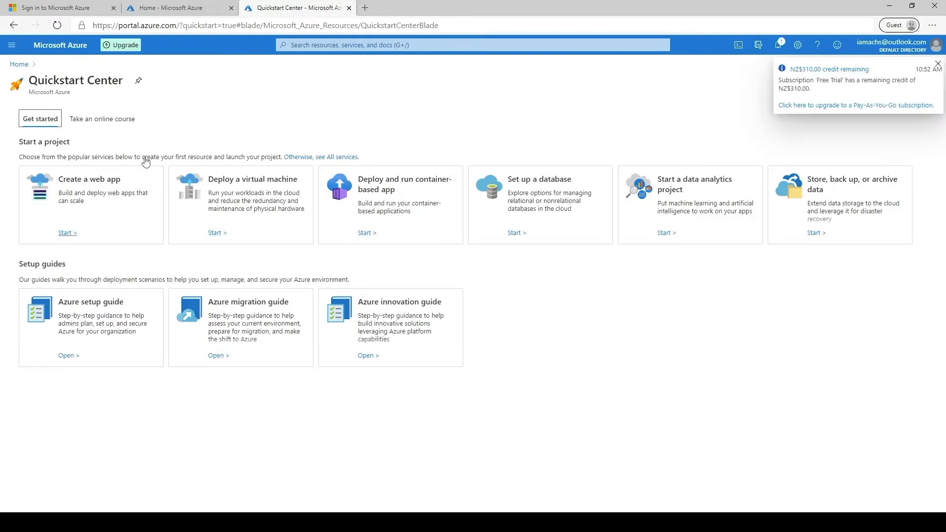
- From Home, find 'virtual machines', confirm the list has 0 items, and start a new VM
click(18, 64)
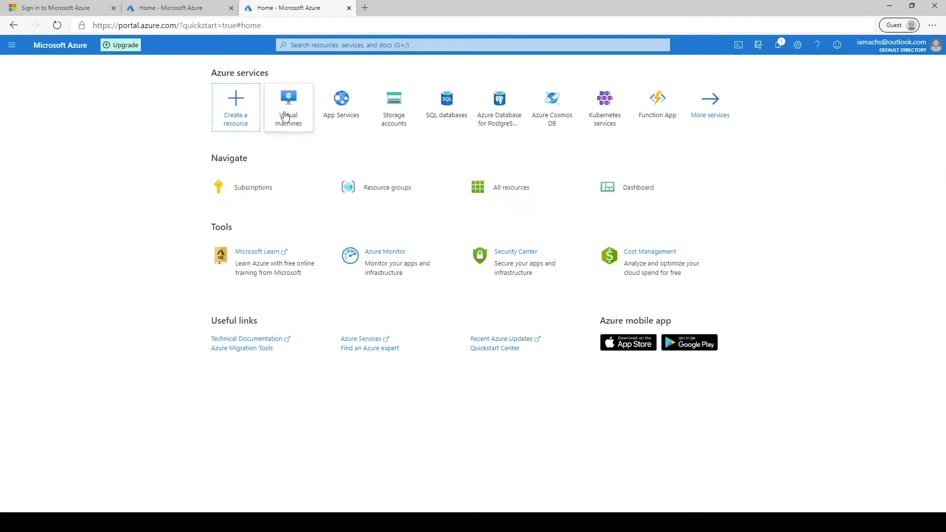
click(353, 45)
text(v)
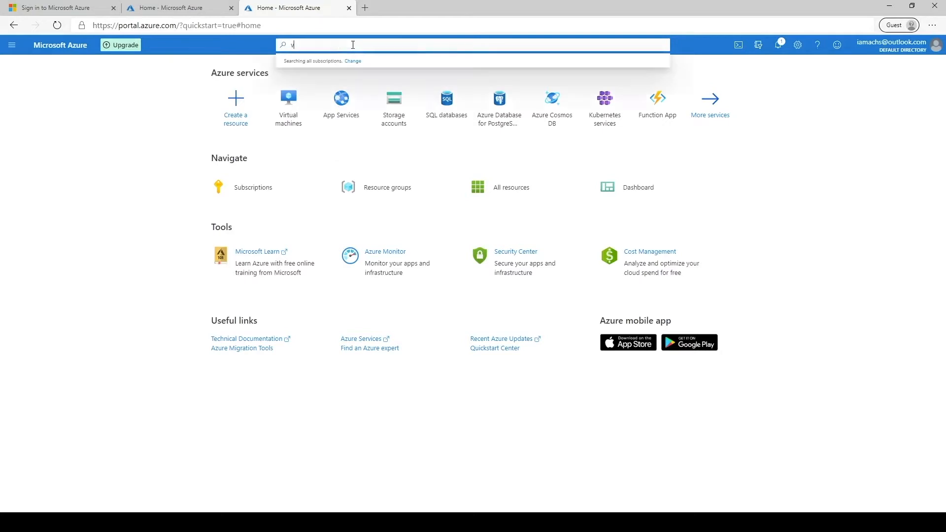
text(irtual machines)
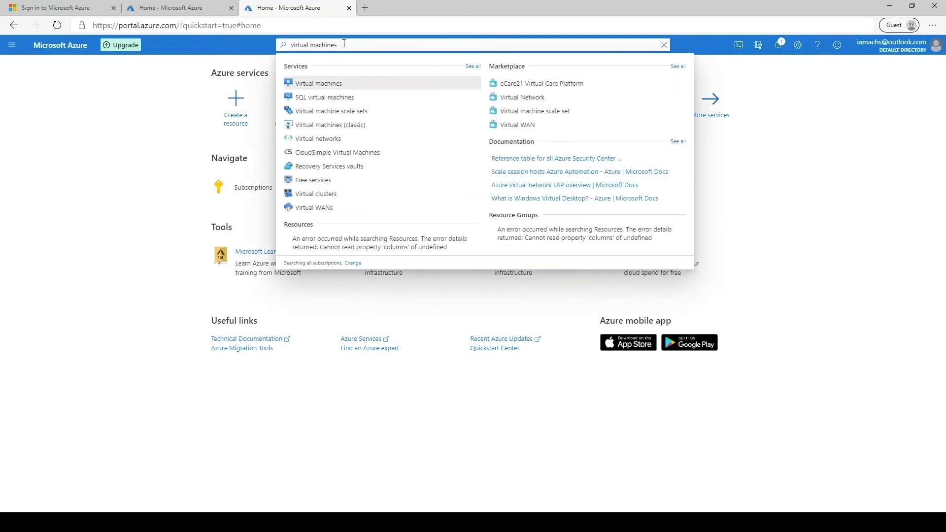
click(329, 88)
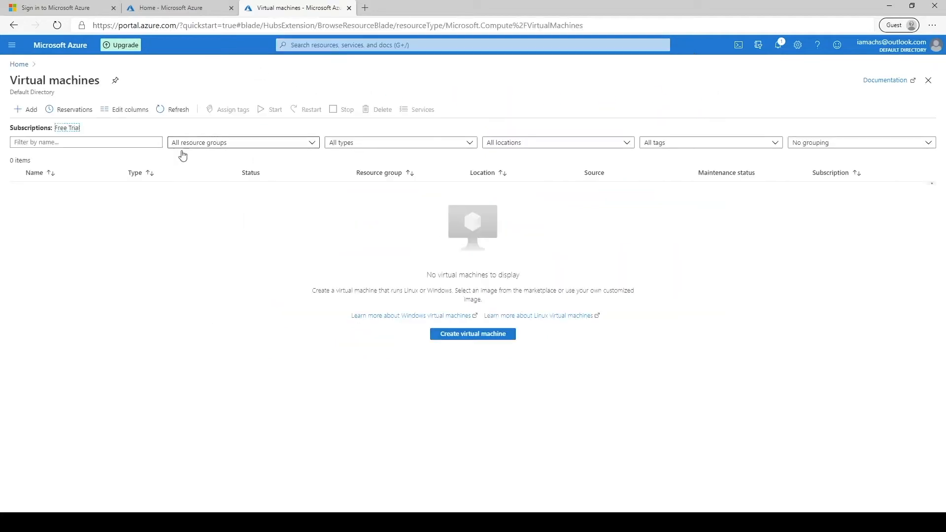
drag(33, 161, 6, 161)
click(35, 205)
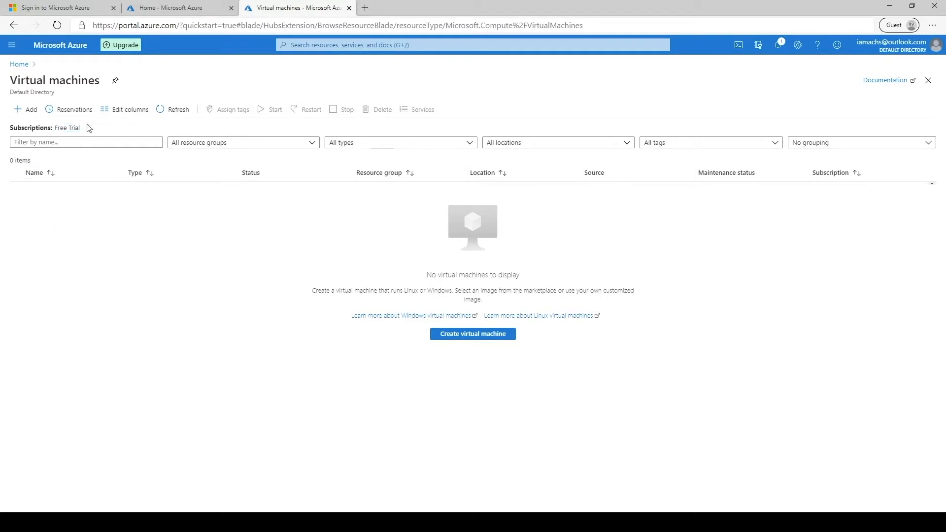
click(31, 112)
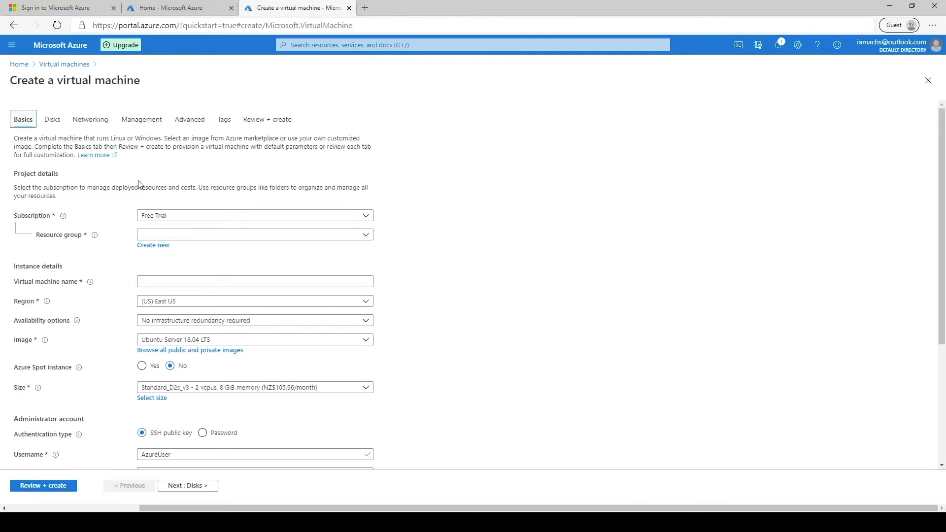
- Keep Free Trial as the subscription and create the new resource group iaMachs
click(176, 218)
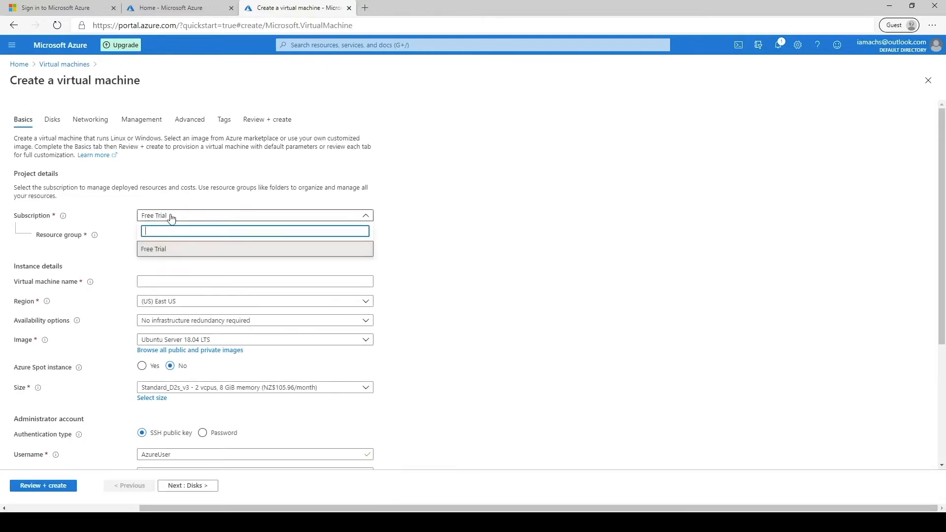
click(199, 217)
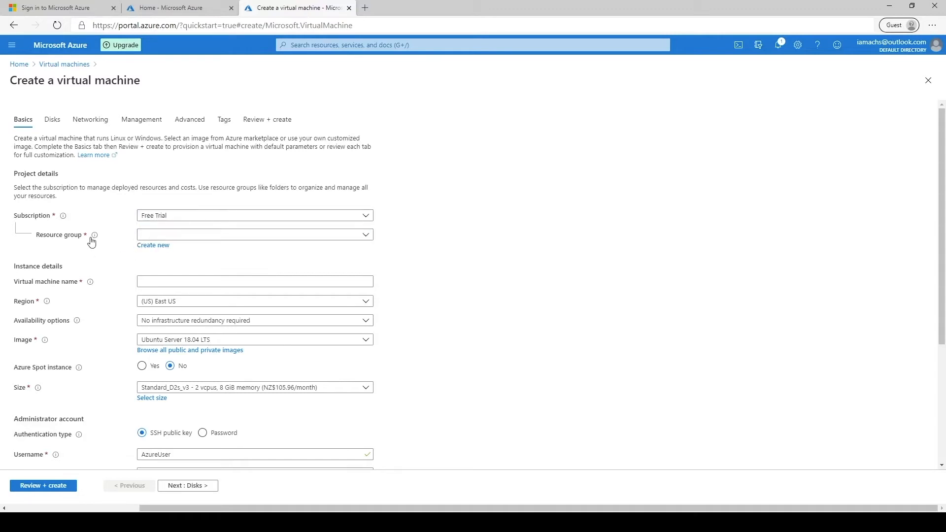
click(164, 237)
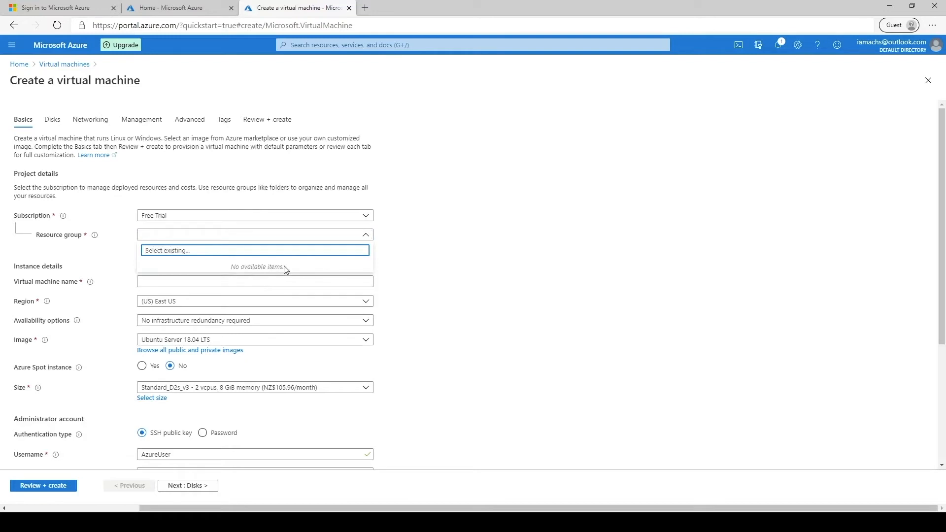
click(423, 266)
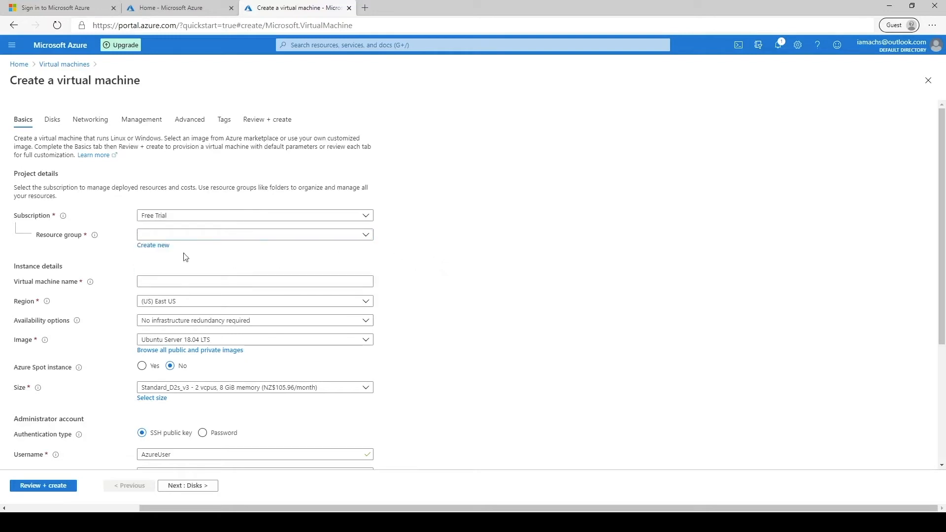
click(158, 248)
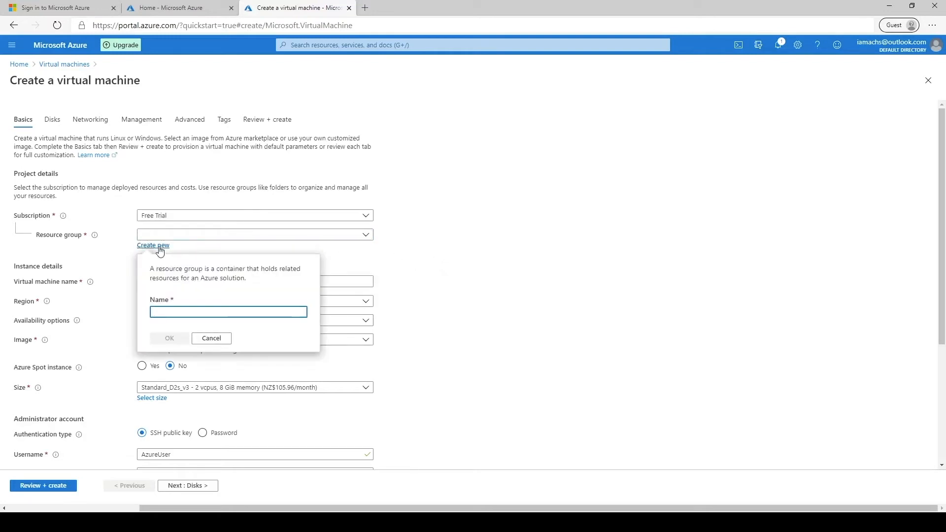
text(iaMachs)
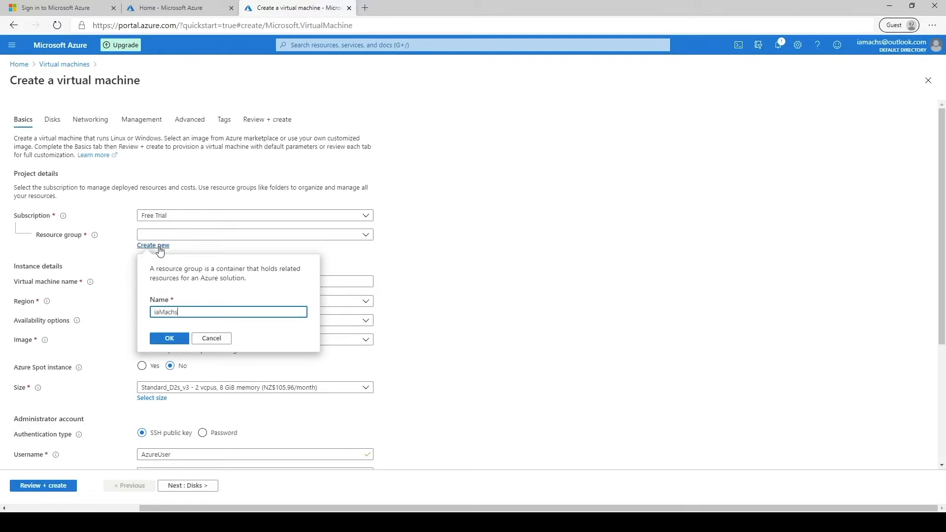
click(170, 339)
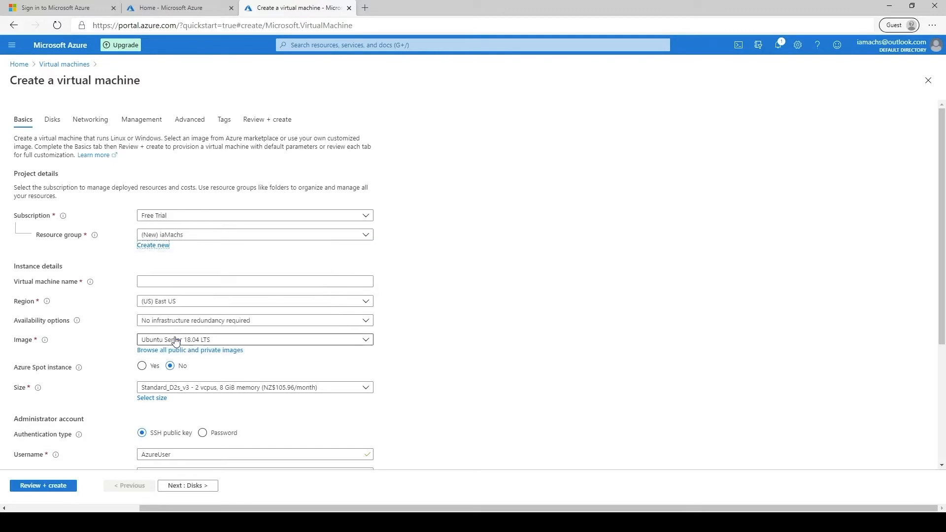
- Name the VM iaMachsVM, keep region East US, and choose image Windows 10 Pro, Version 1809
click(156, 283)
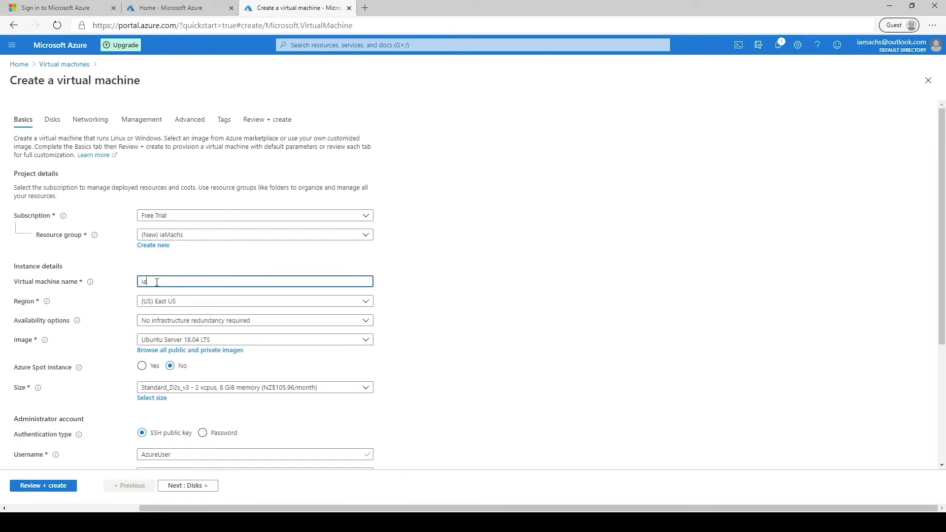
text(iaMachsVM)
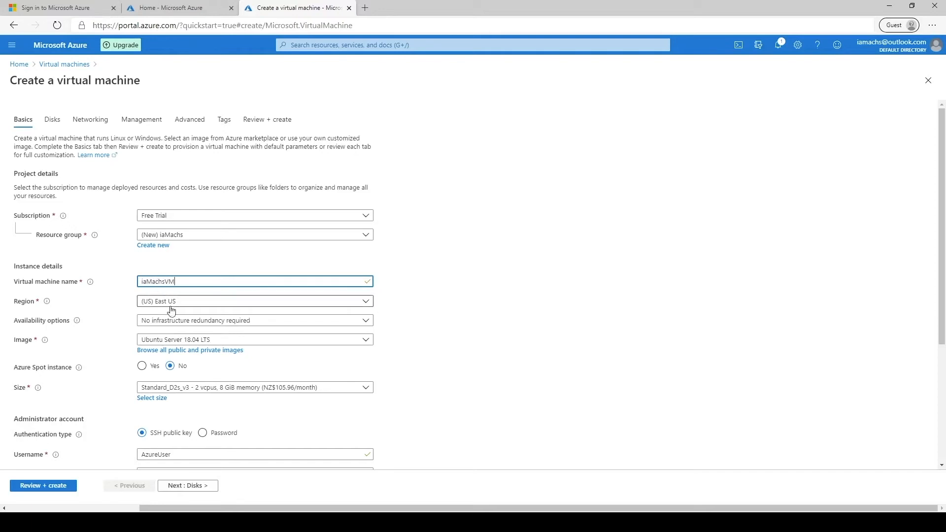
mouse_move(42, 307)
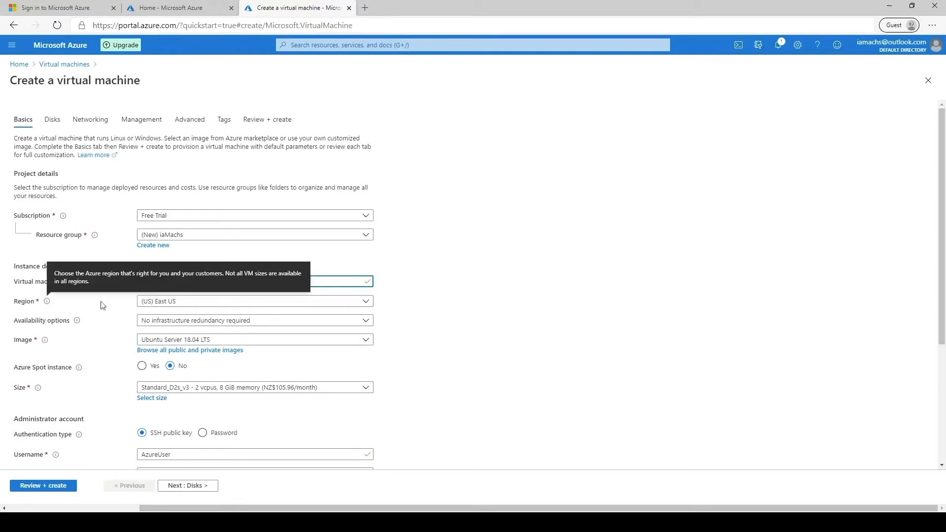
click(272, 302)
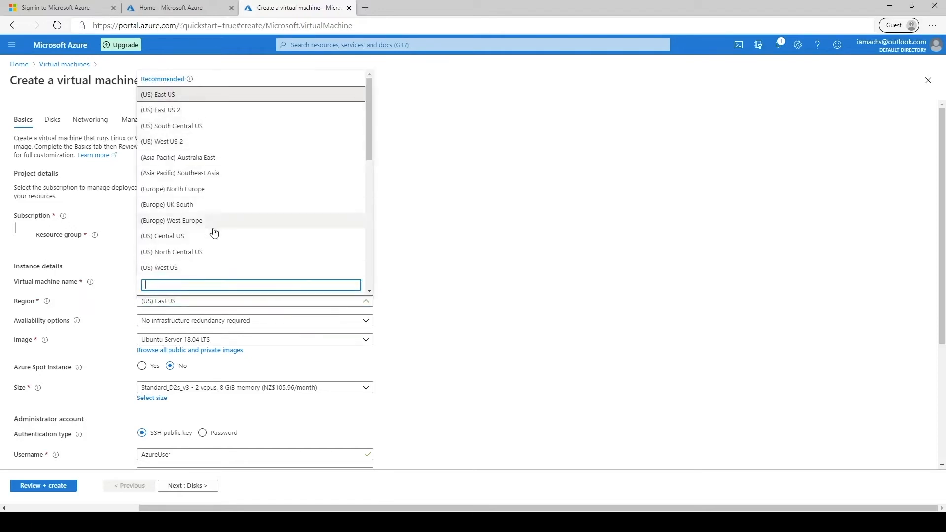
click(412, 270)
mouse_move(77, 321)
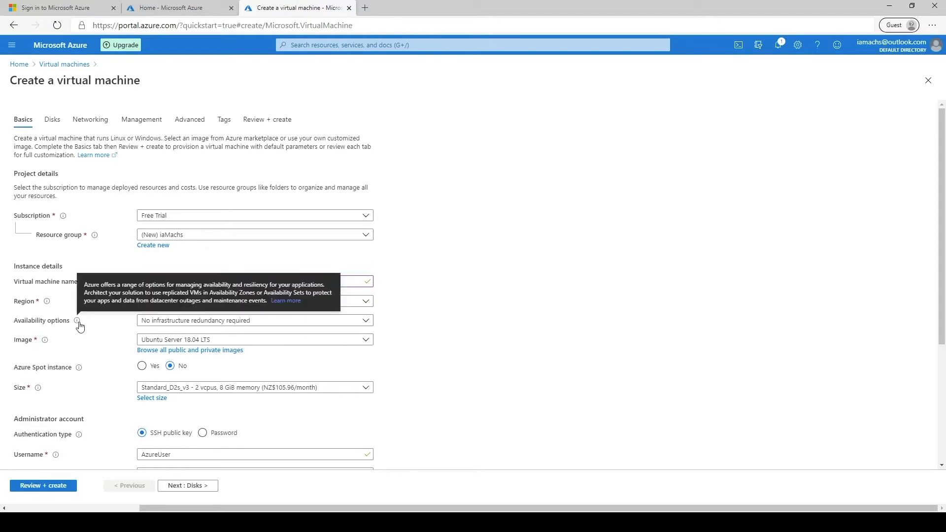
click(200, 342)
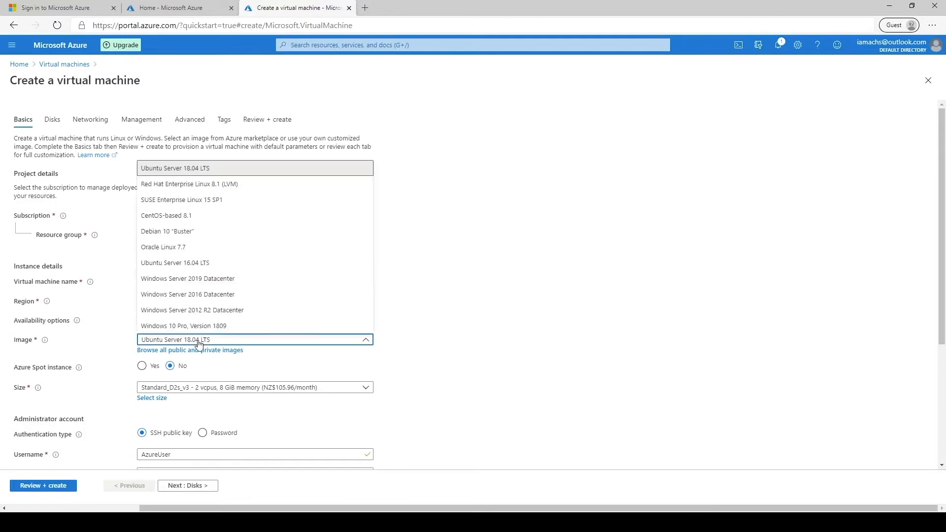
click(181, 327)
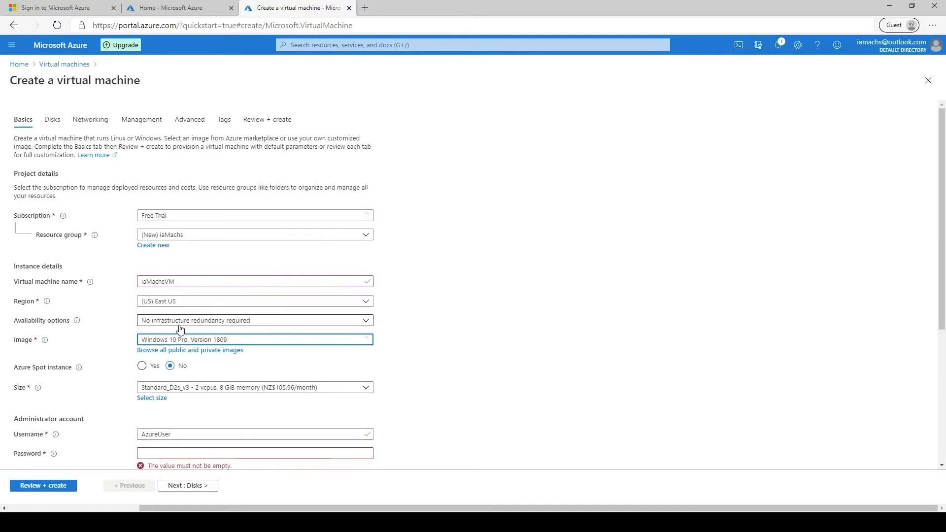
- Look through the available VM sizes and keep the default size
scroll(219, 287, down, 3)
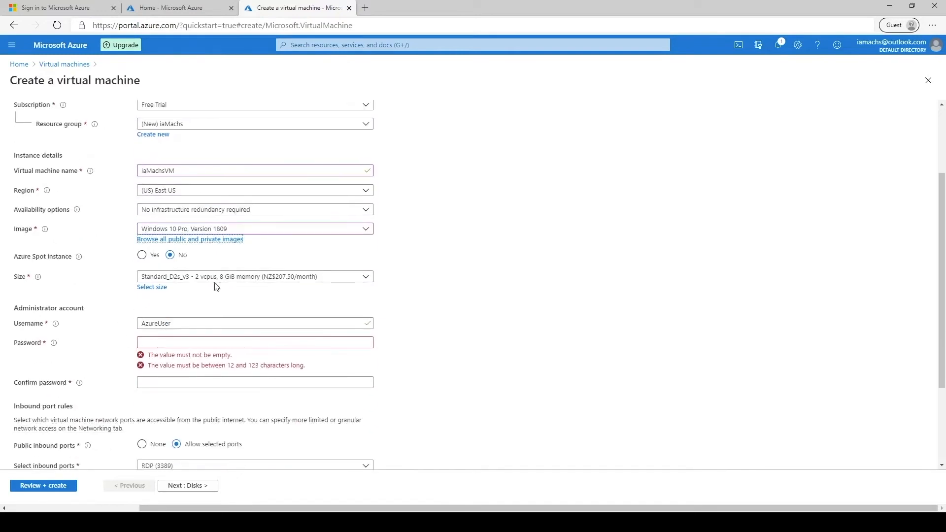
mouse_move(74, 259)
click(198, 278)
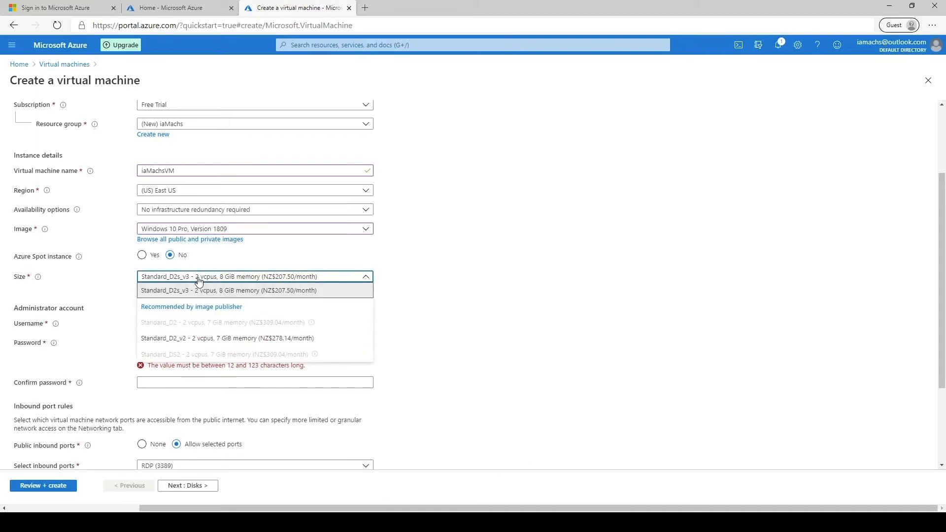
click(461, 307)
- Replace the default AzureUser username, enter and confirm the admin password, then go to Review + create
double_click(190, 323)
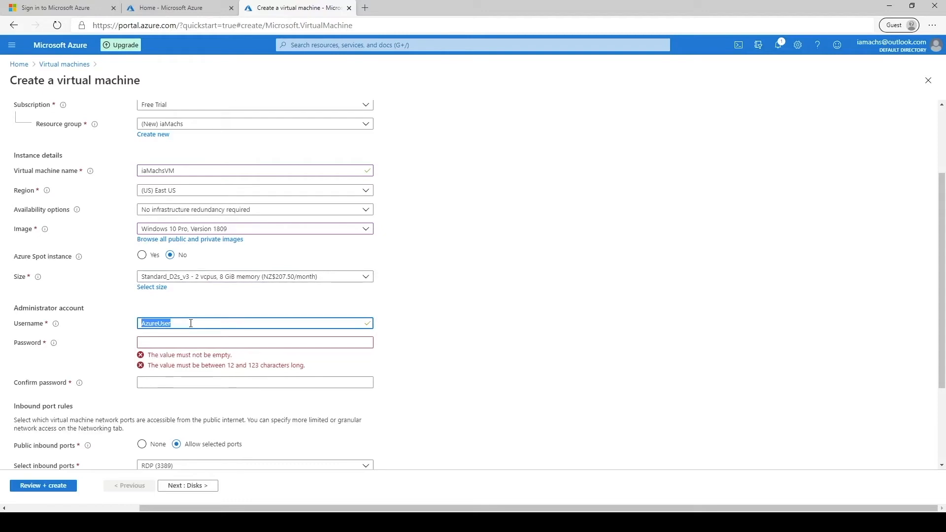
key(BackSpace)
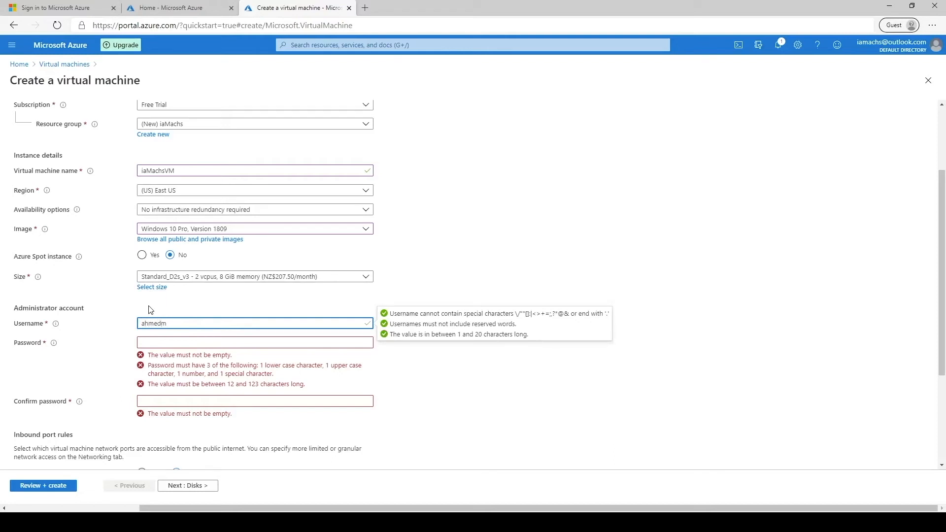
key(Tab)
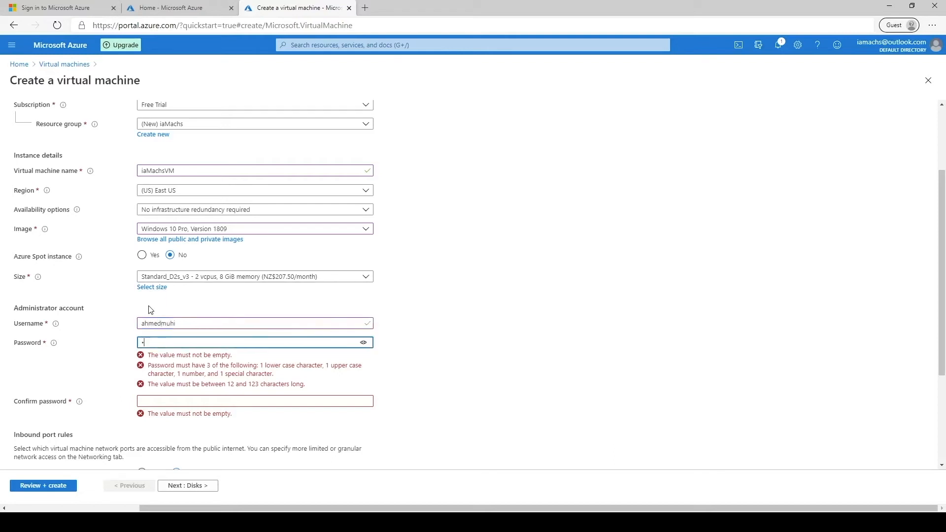
text(password1)
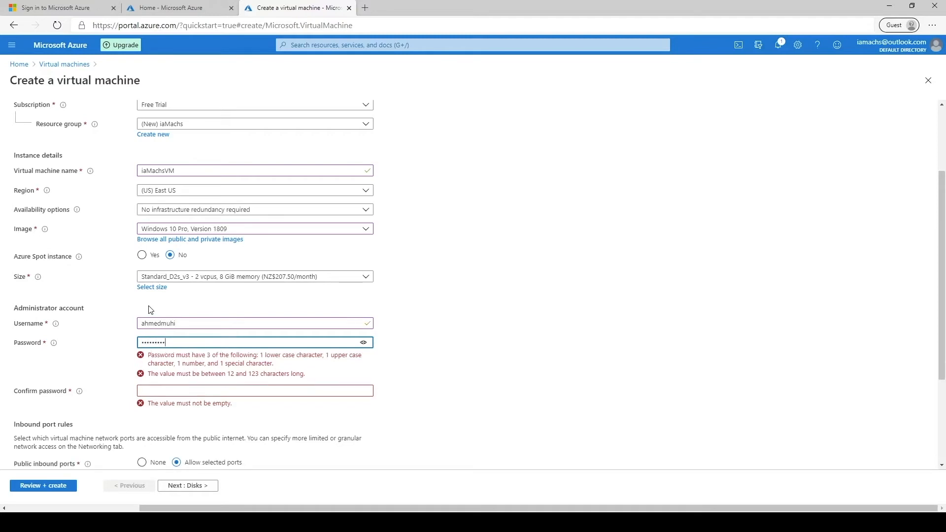
key(Tab)
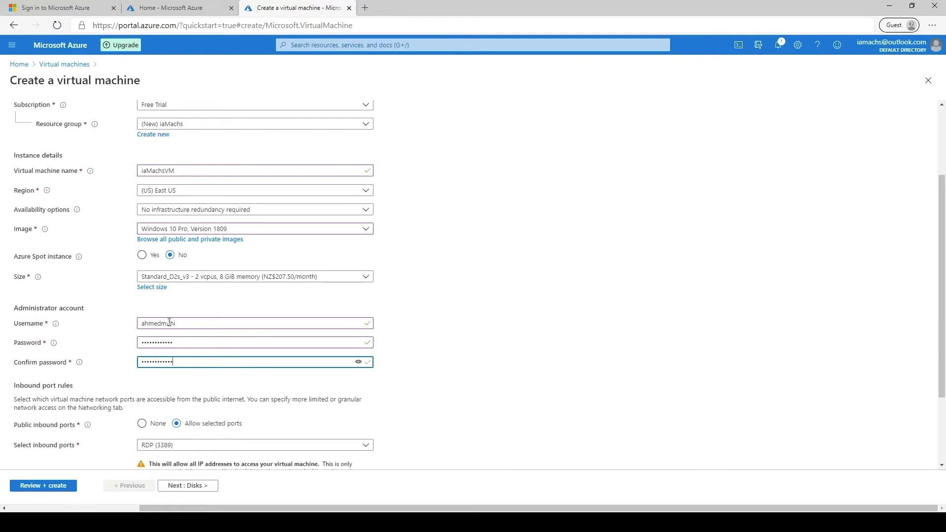
scroll(170, 323, down, 2)
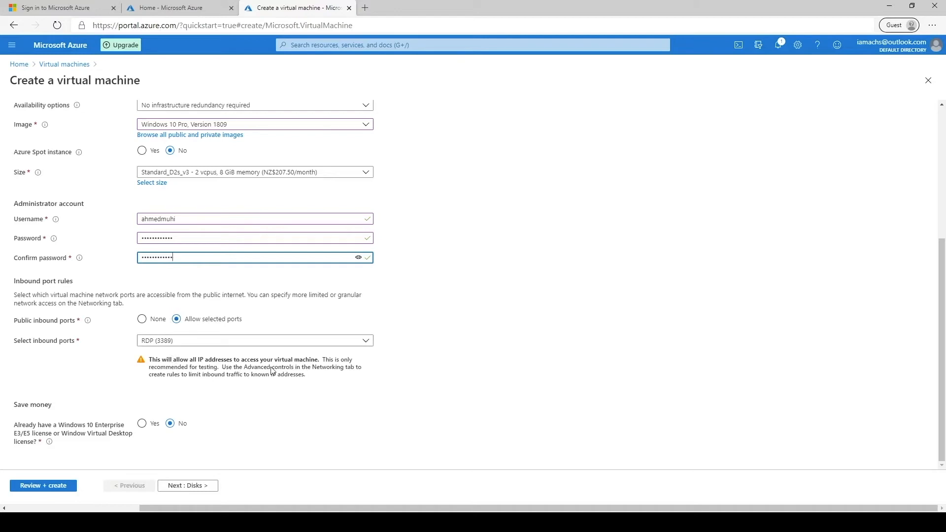
click(288, 370)
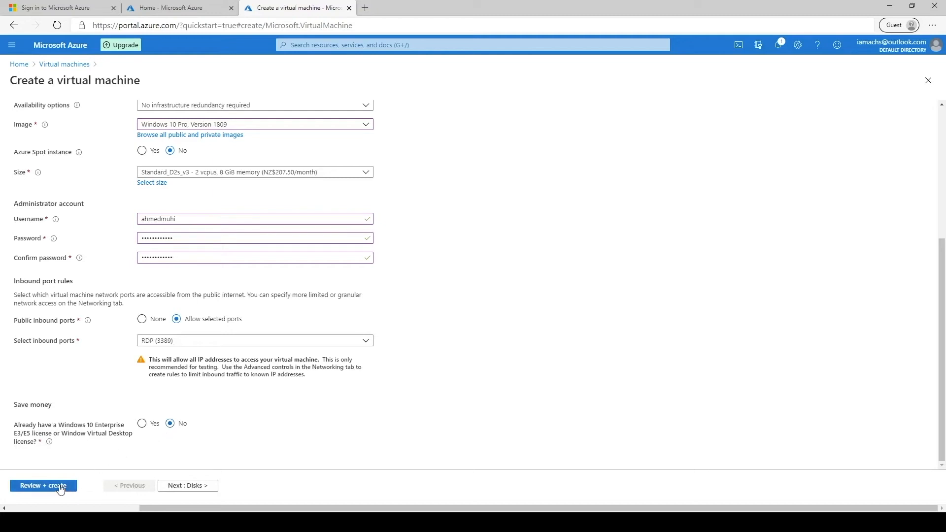
click(43, 486)
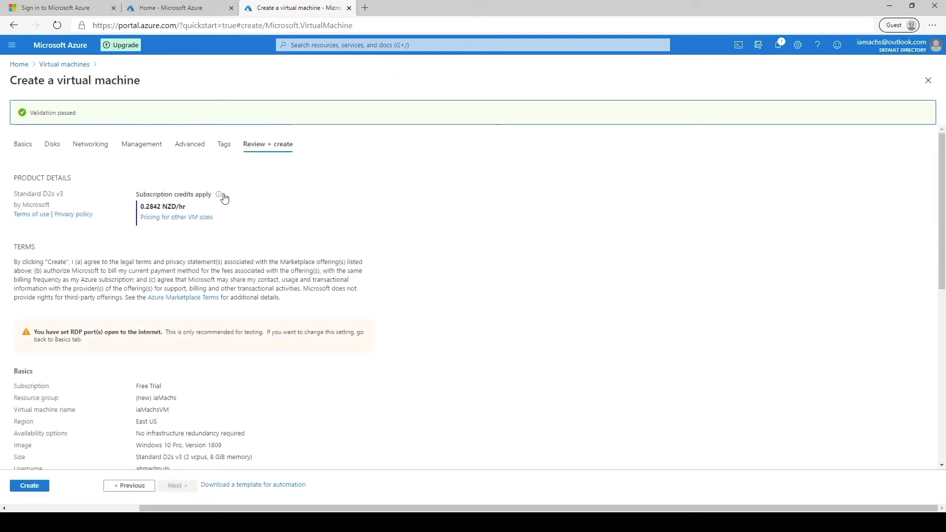
- Check the basics summary: Validation passed, East US, Windows 10 Pro image, size, admin user, RDP port, license and Spot No
drag(30, 113, 75, 112)
click(426, 268)
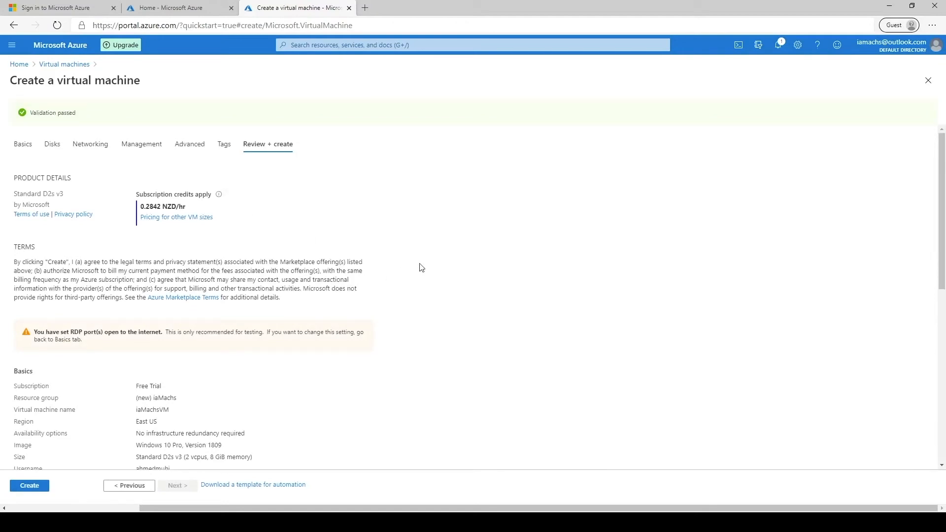
scroll(193, 276, down, 5)
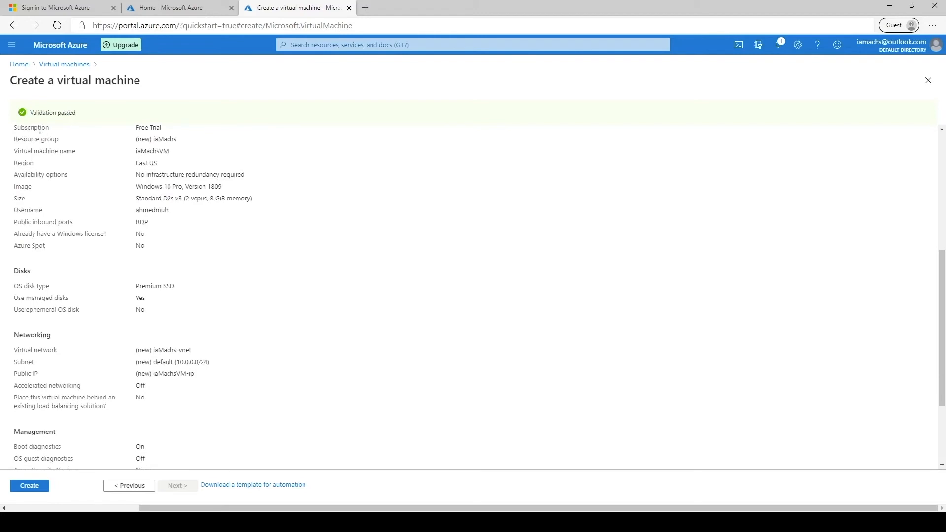
drag(127, 130, 142, 225)
click(167, 213)
triple_click(141, 236)
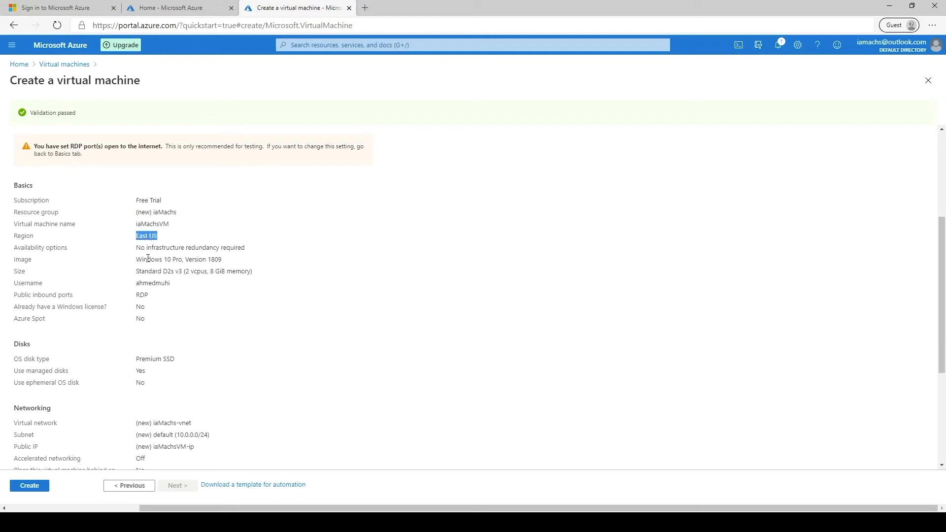
drag(138, 248, 236, 248)
click(221, 261)
drag(14, 259, 211, 268)
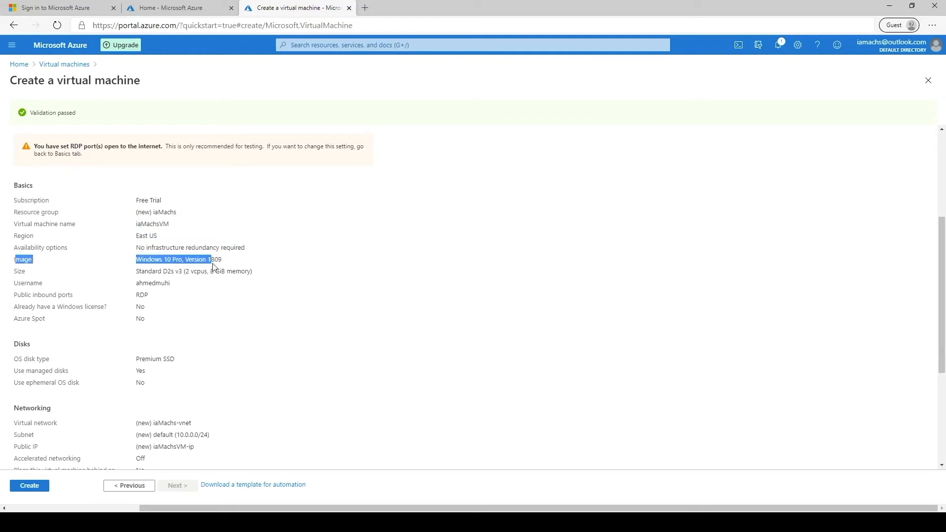
click(17, 269)
drag(16, 269, 233, 270)
drag(23, 283, 185, 283)
click(142, 304)
double_click(143, 296)
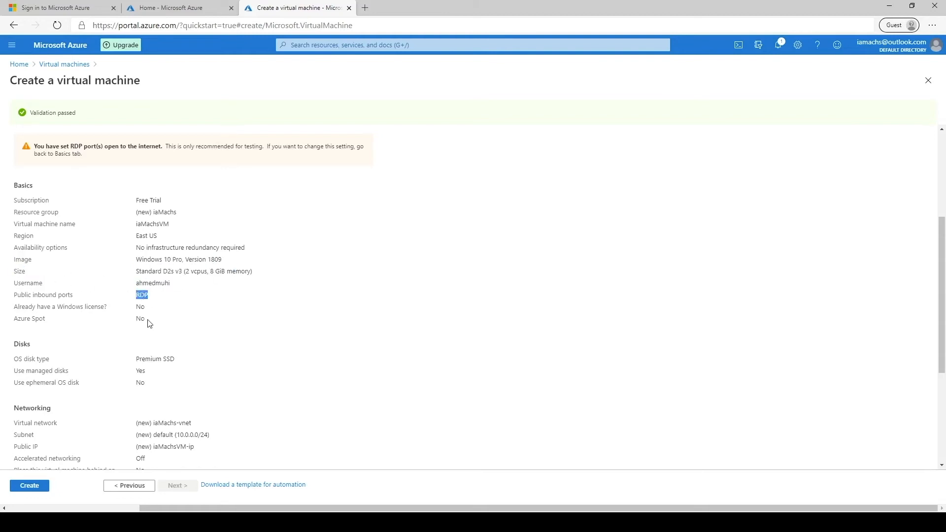
double_click(140, 306)
double_click(140, 318)
- Check the disk summary (Premium SSD, managed disks, ephemeral OS disk) and the networking rows
scroll(182, 357, down, 2)
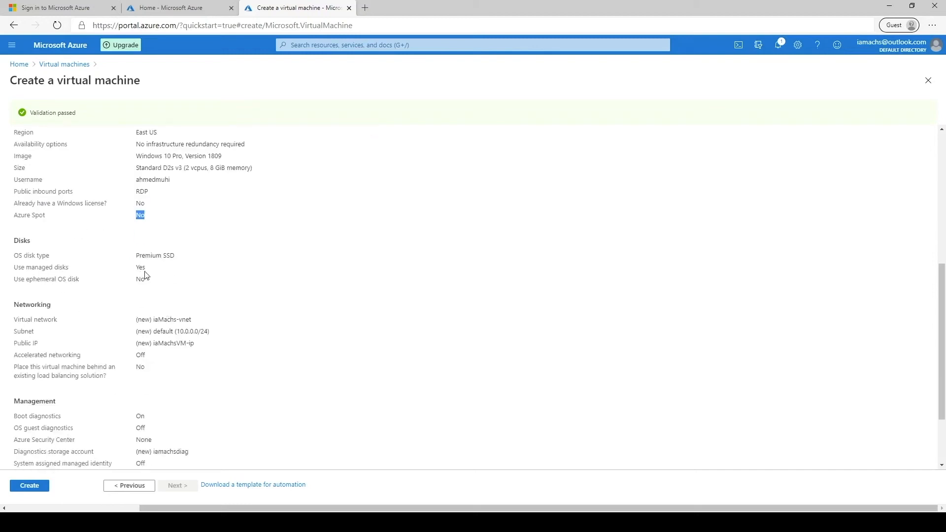
drag(16, 239, 202, 467)
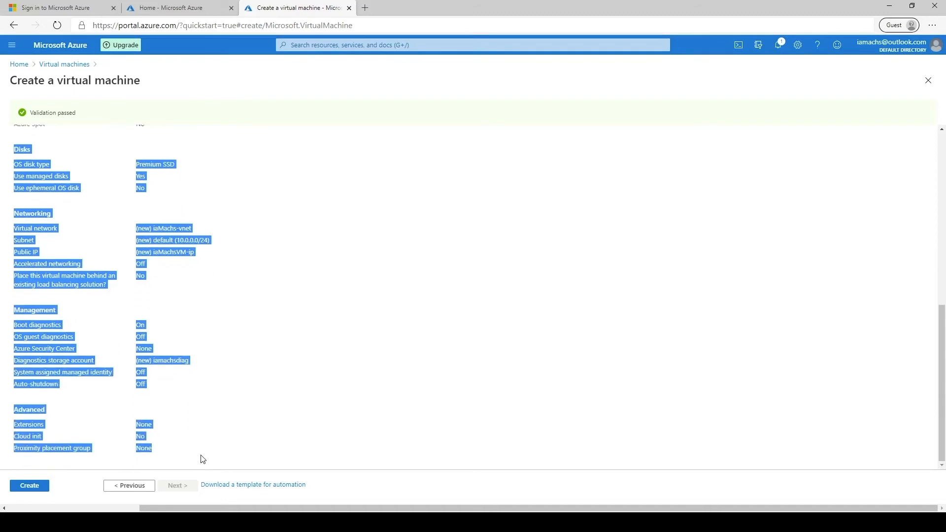
click(91, 243)
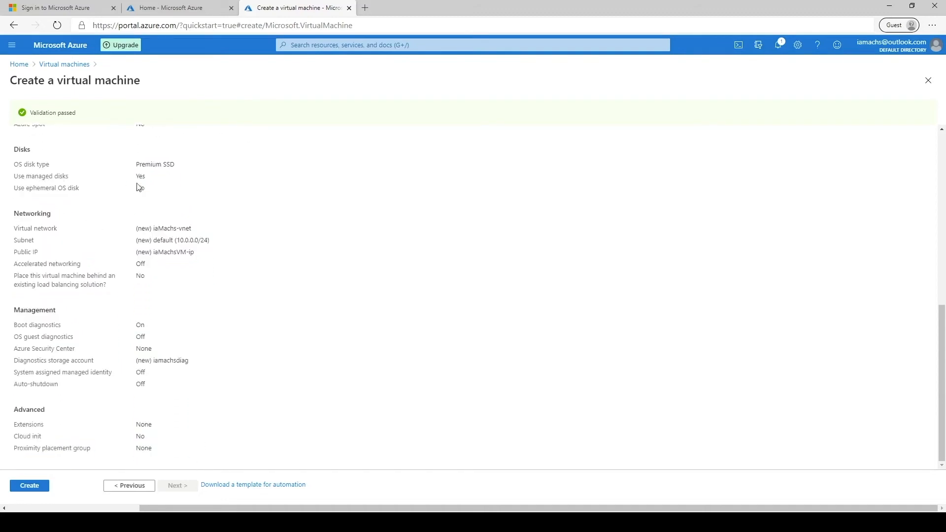
triple_click(146, 163)
drag(21, 176, 164, 180)
drag(55, 189, 138, 207)
drag(28, 228, 228, 269)
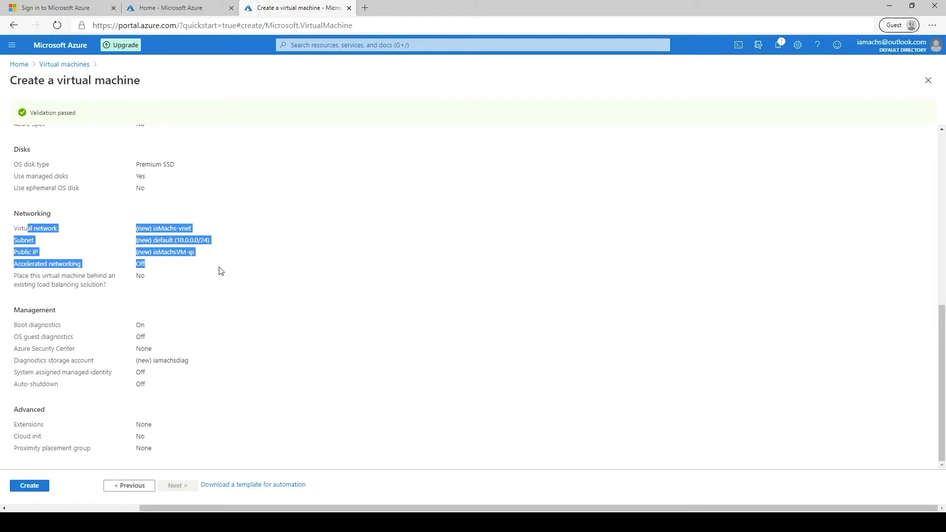
click(217, 270)
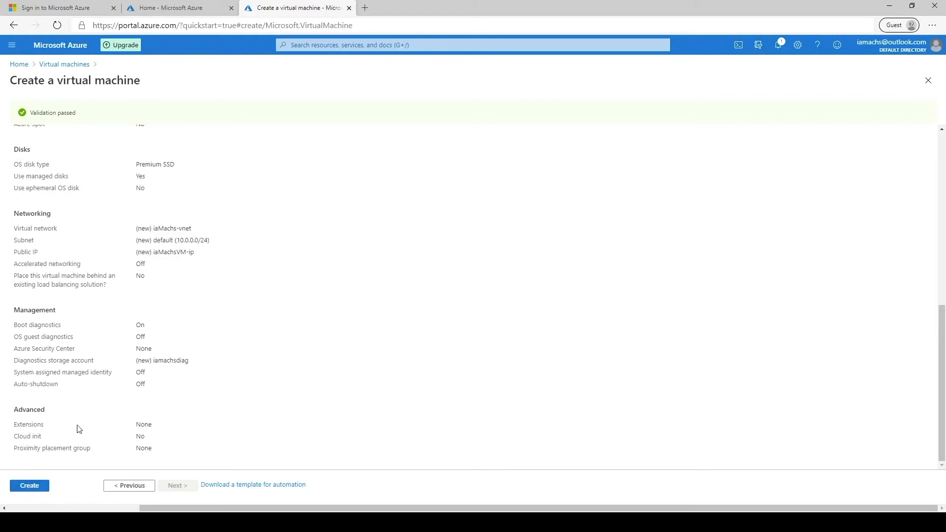
- Create the VM and check the Initializing deployment notification, then dismiss the panel
click(38, 487)
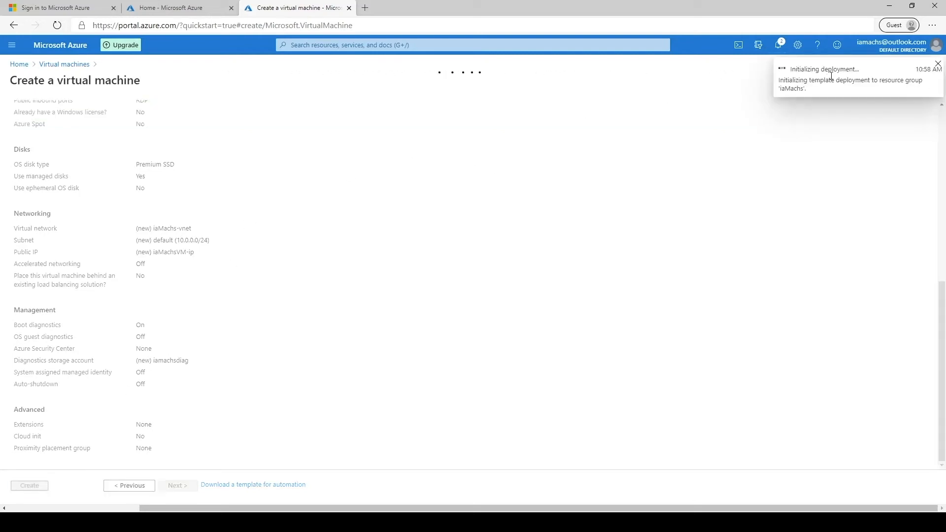
click(778, 45)
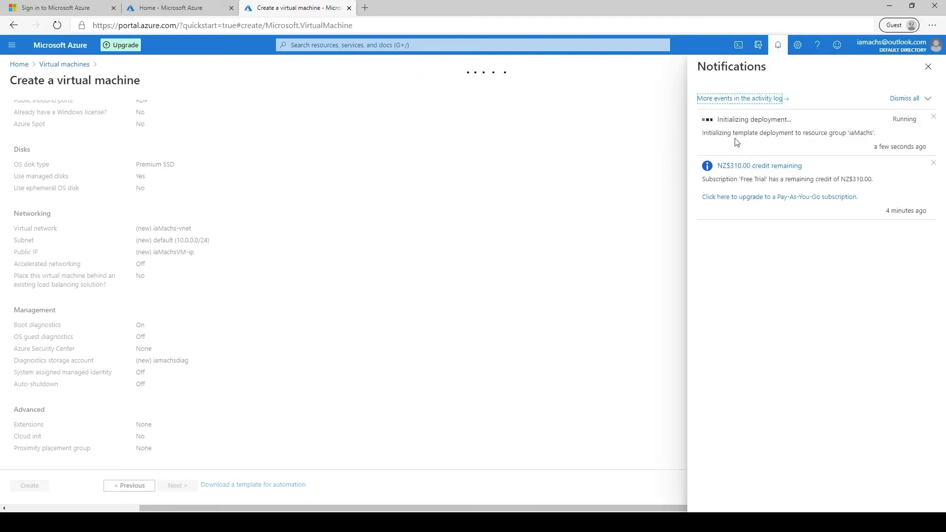
click(929, 66)
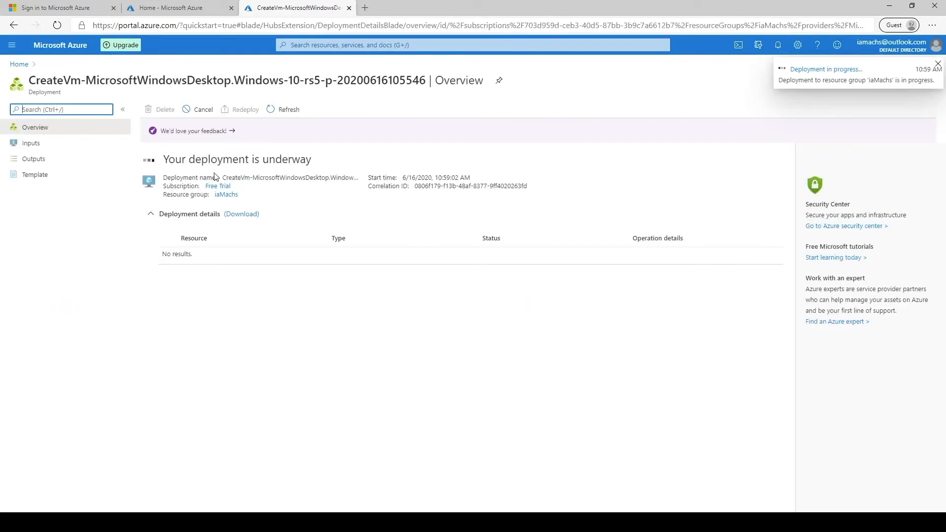
- Track the network interface, public IP, security group, virtual network and storage account until deployment completes
double_click(167, 160)
drag(166, 159, 315, 161)
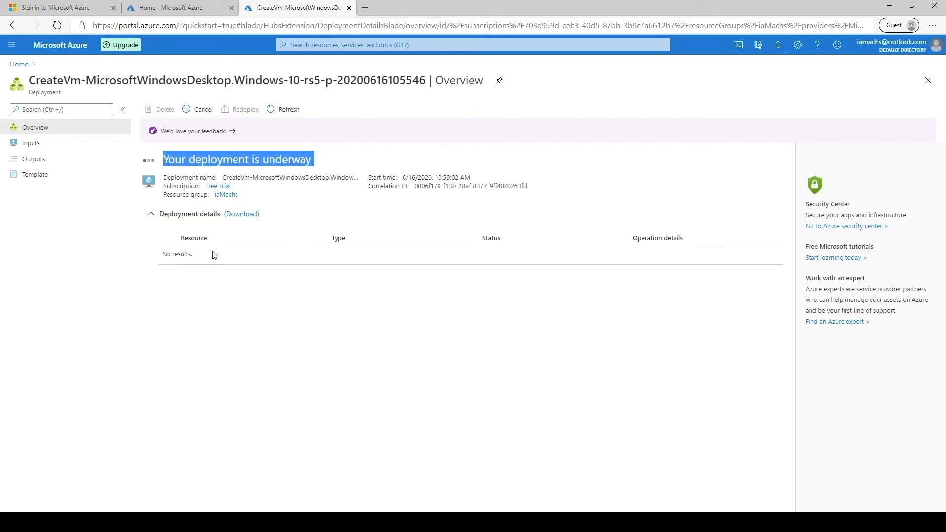
click(293, 160)
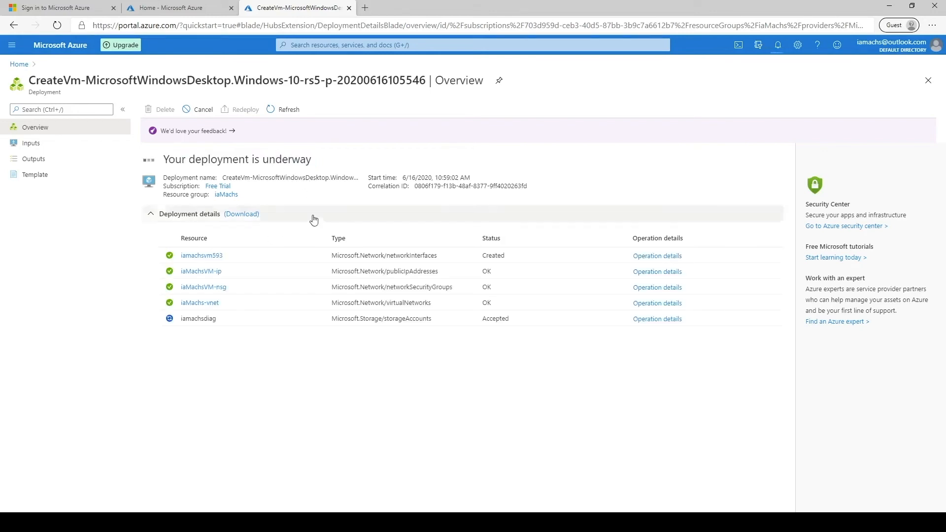
drag(344, 256, 437, 254)
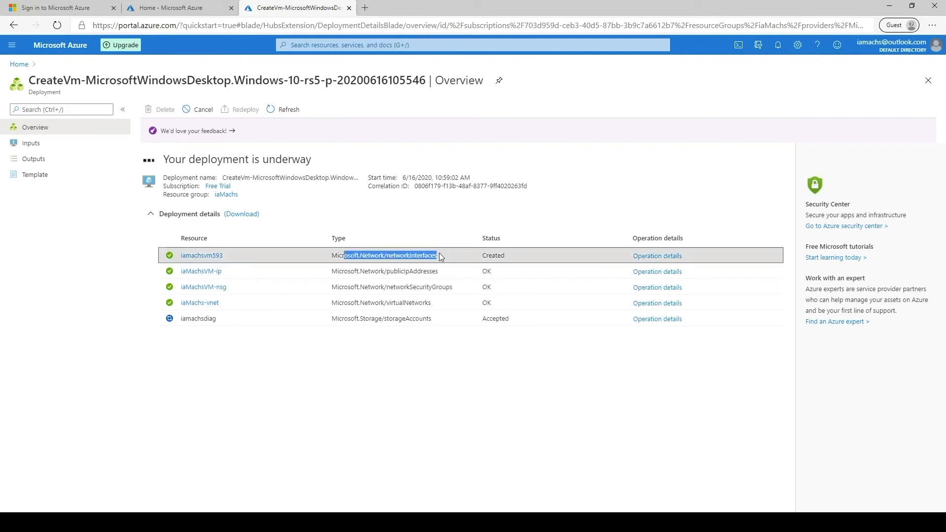
drag(370, 271, 438, 271)
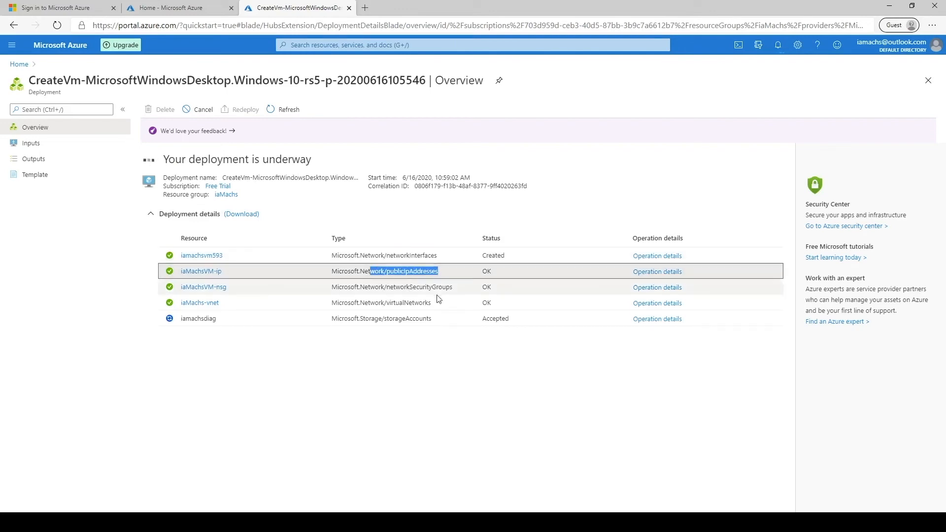
drag(359, 284, 457, 285)
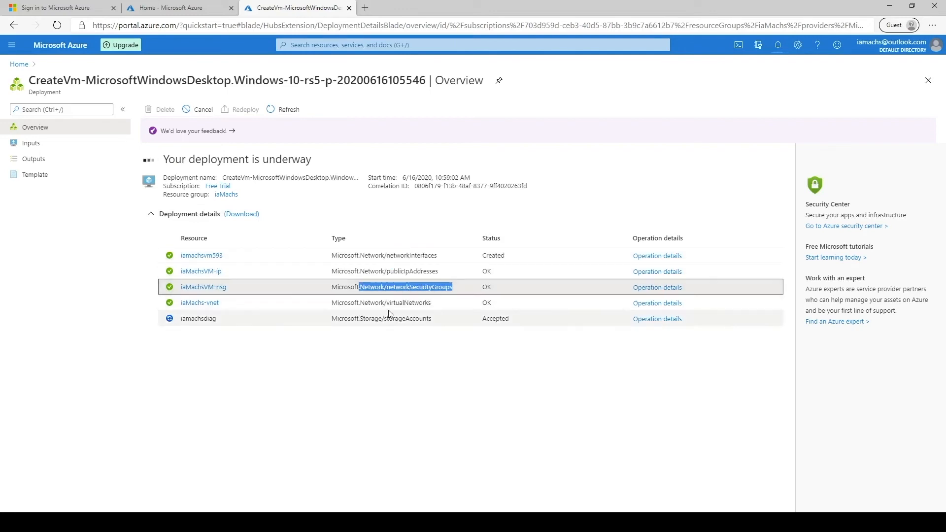
drag(362, 303, 440, 303)
drag(360, 319, 446, 316)
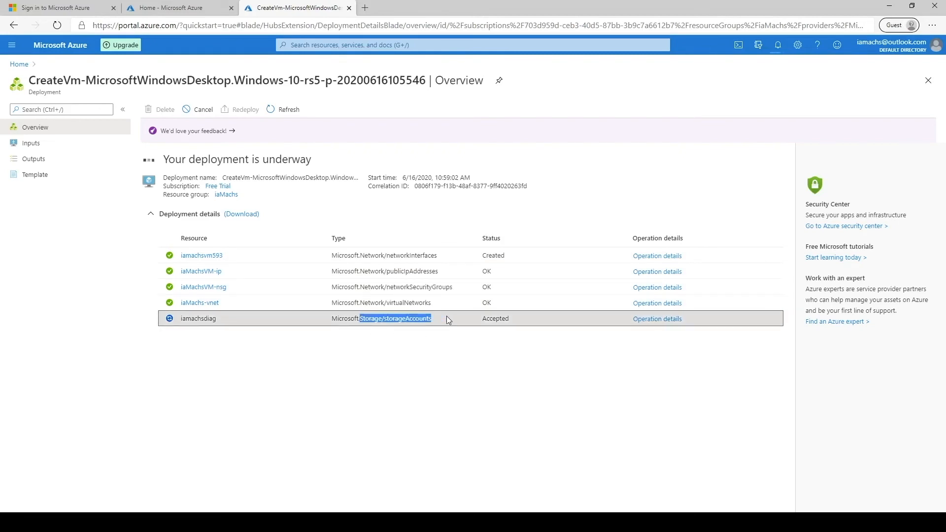
click(465, 362)
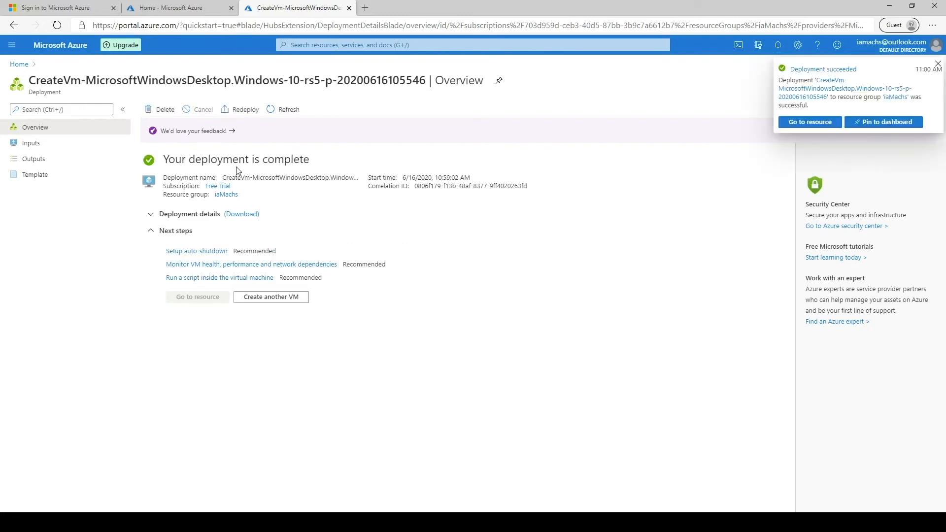
drag(165, 161, 279, 165)
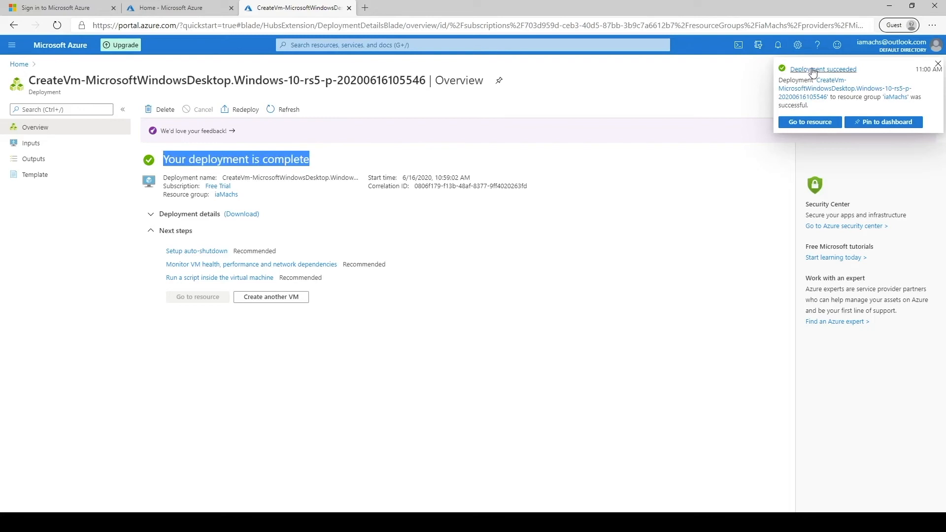
- Open the new iaMachsVM resource, confirm it is Running, and bring up its Connect options
click(816, 126)
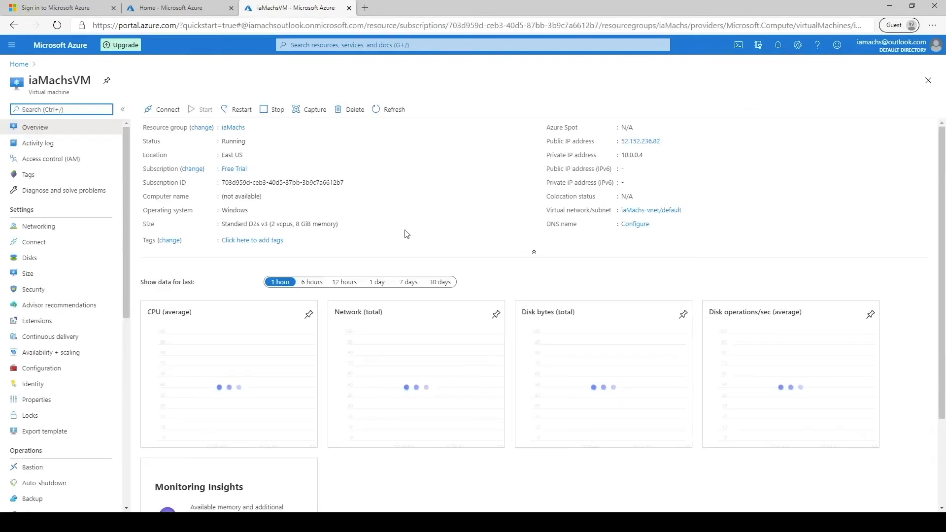
drag(28, 82, 97, 79)
click(318, 156)
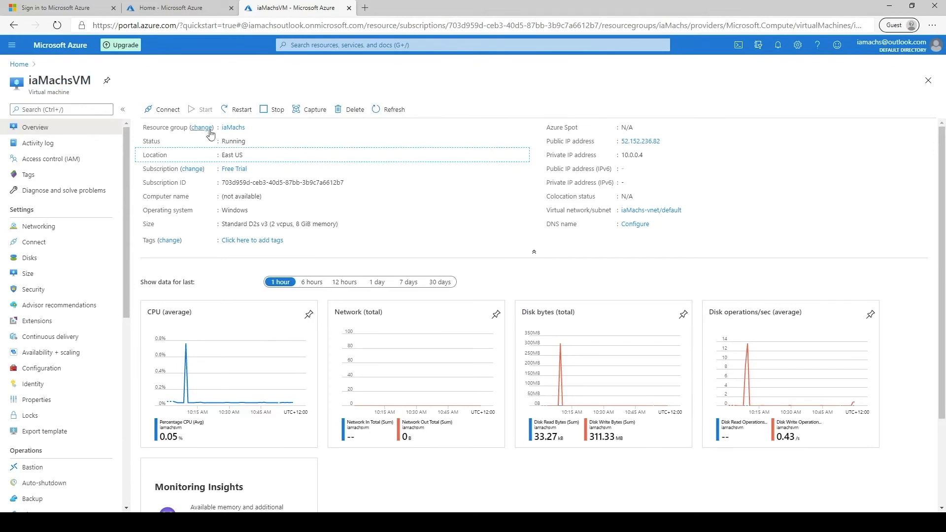
double_click(238, 142)
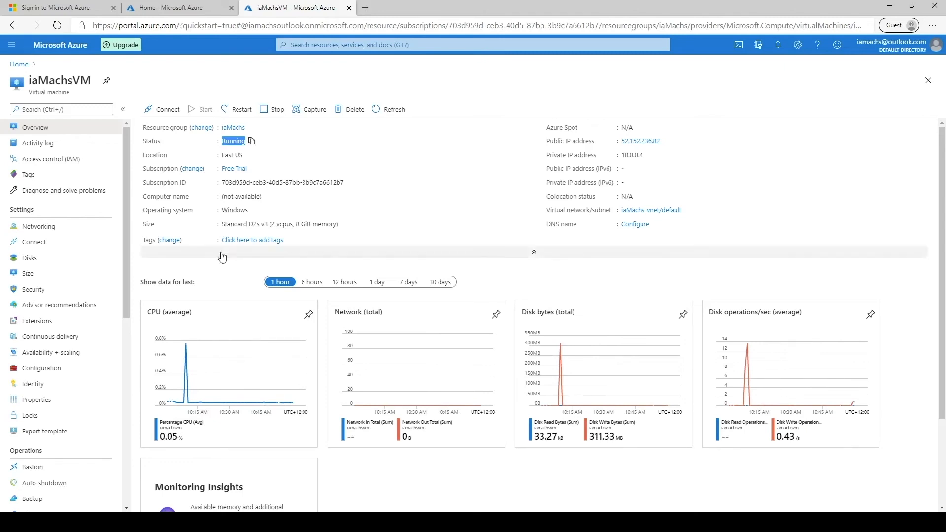
click(166, 113)
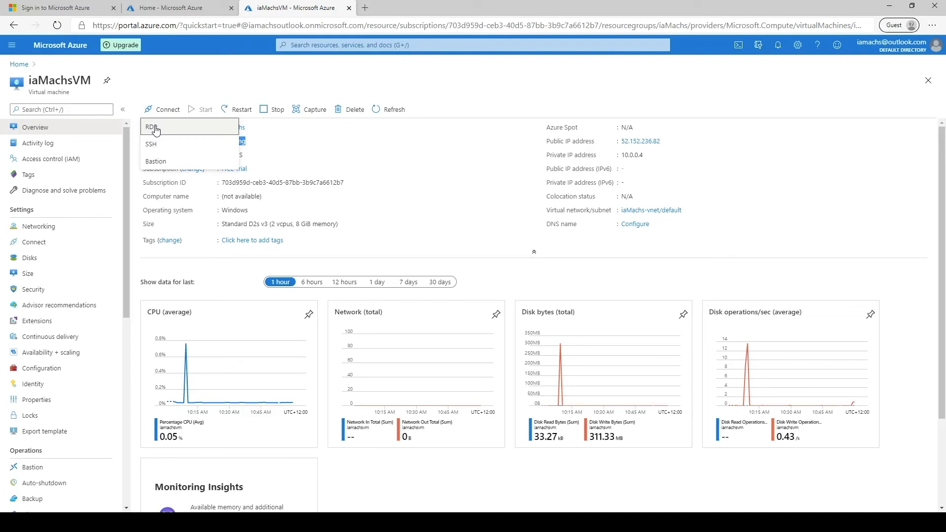
- Download the RDP file iaMachsVM (1).rdp for port 3389 and open it
click(154, 129)
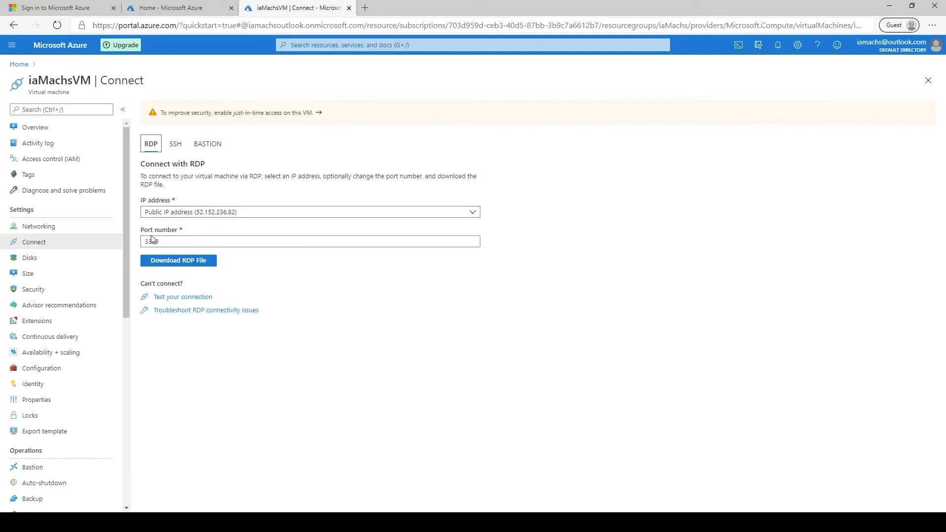
click(188, 266)
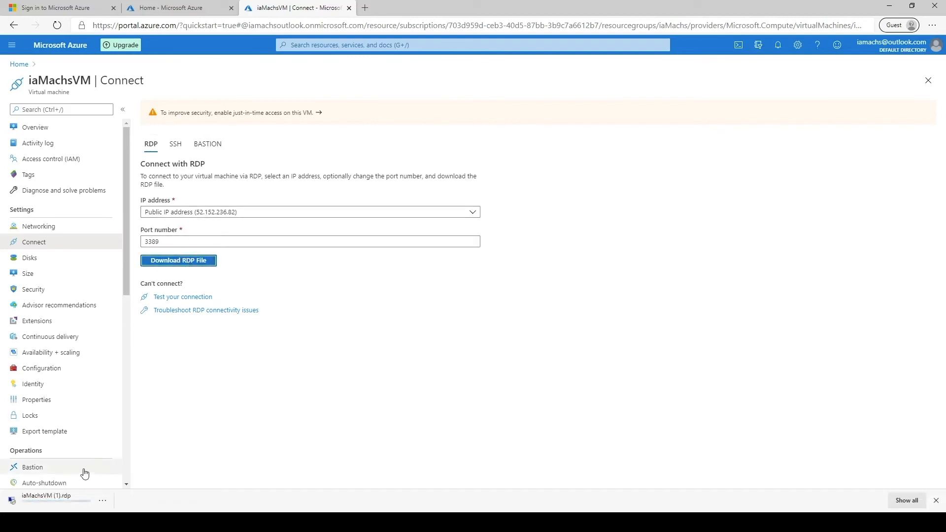
click(69, 502)
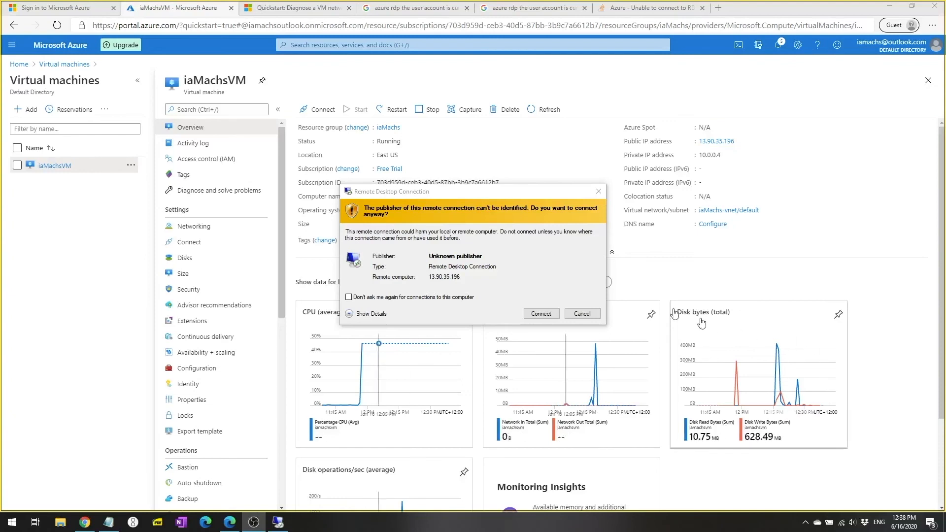
- Connect past the unknown-publisher warning and sign in with the VM administrator's username and password
click(543, 314)
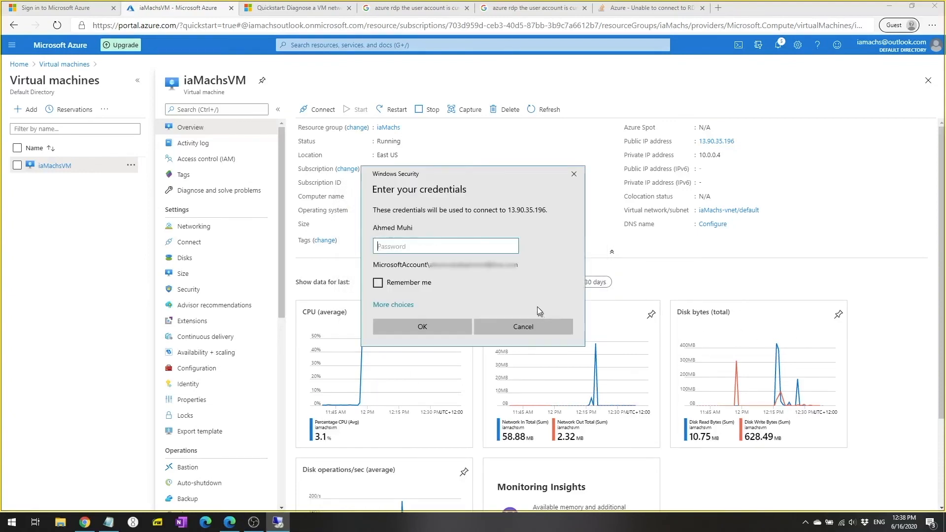
click(401, 306)
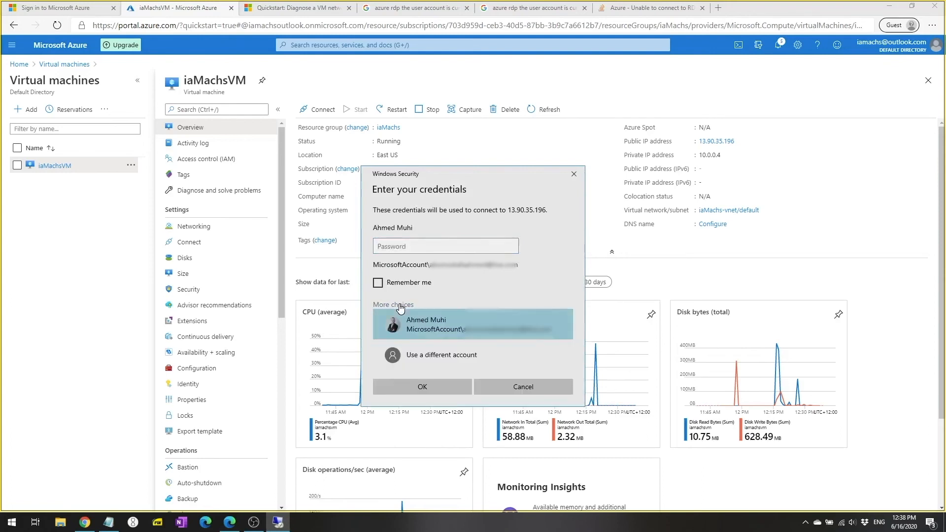
click(439, 362)
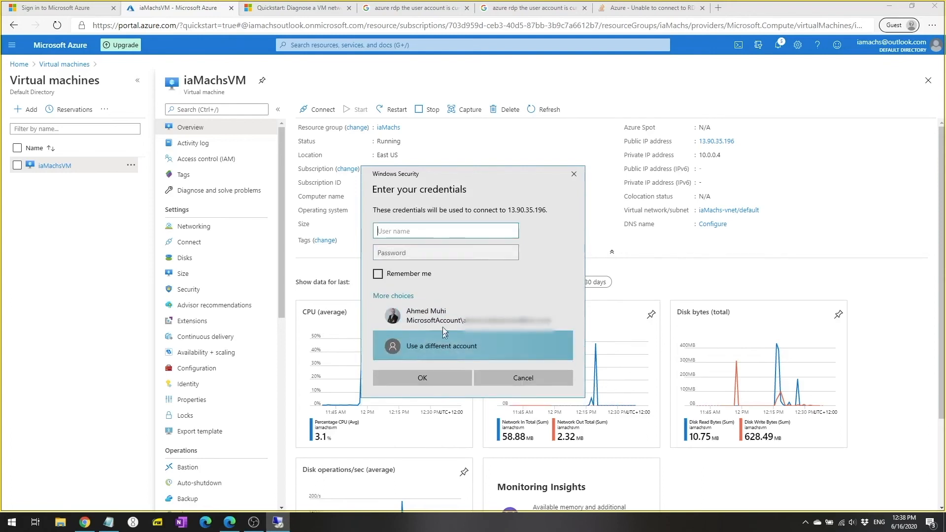
text(ahmedmuhi)
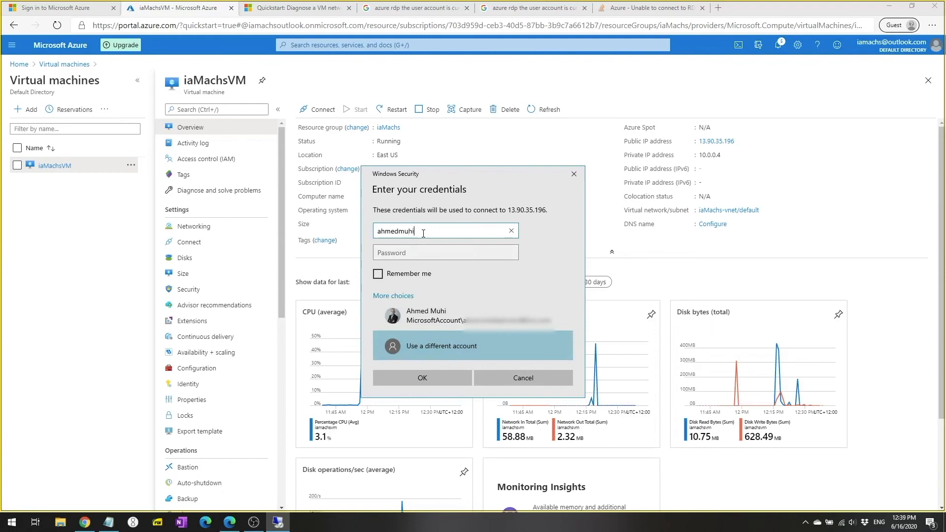
key(Tab)
text(•••)
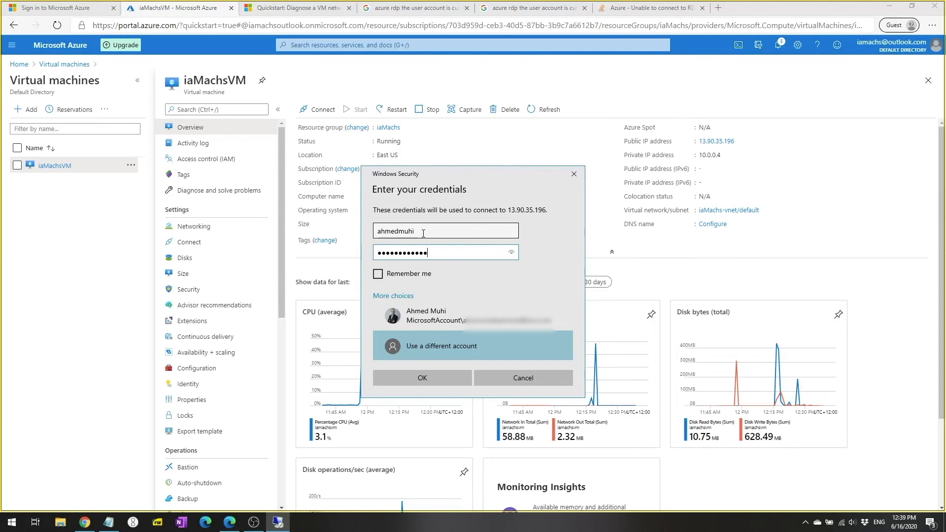
key(Return)
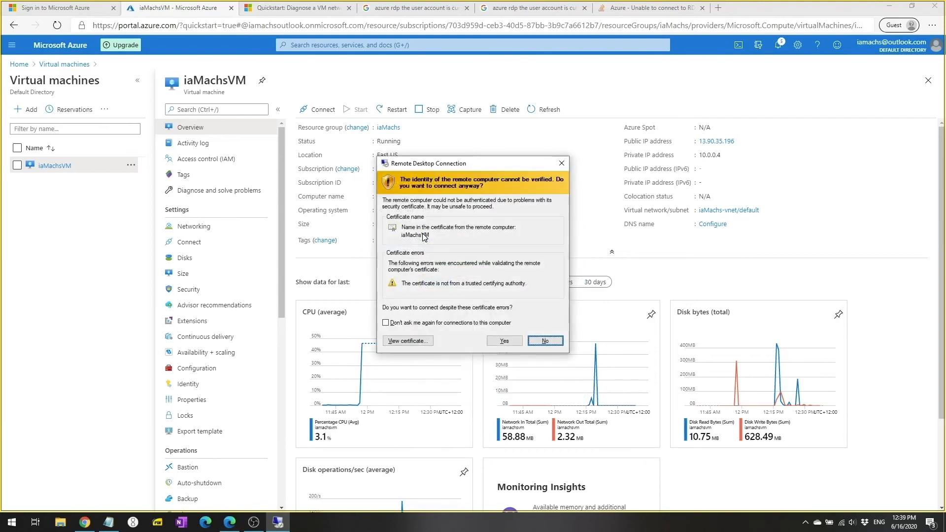
- Trust the iaMachsVM certificate, accept default privacy settings, and keep the VM undiscoverable on networks
click(504, 341)
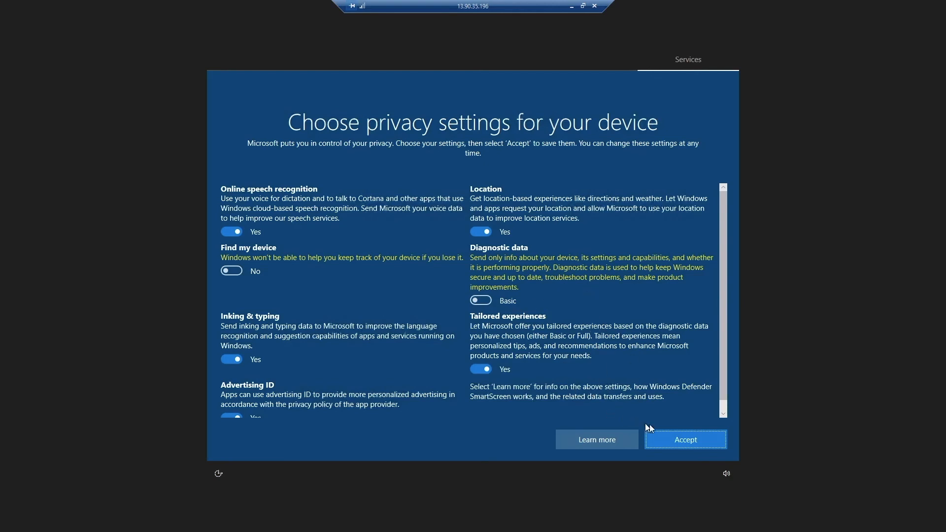
click(678, 440)
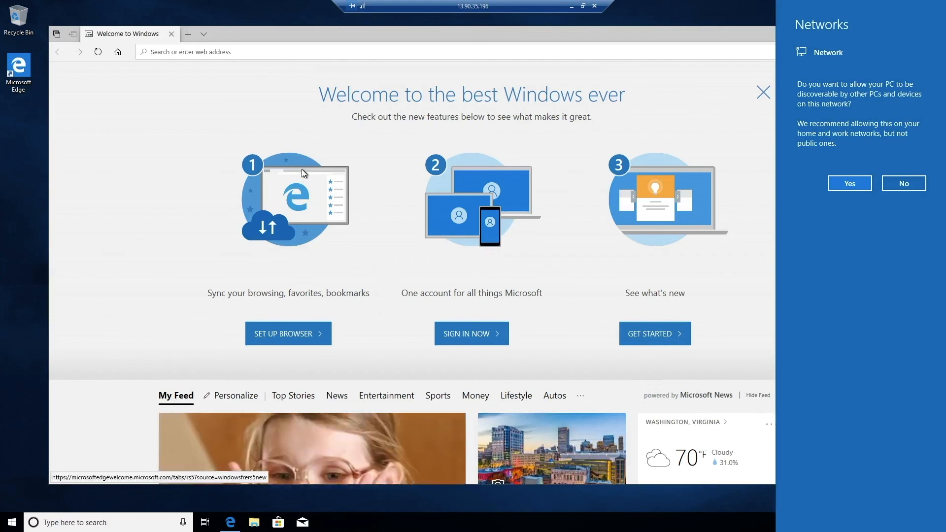
click(898, 185)
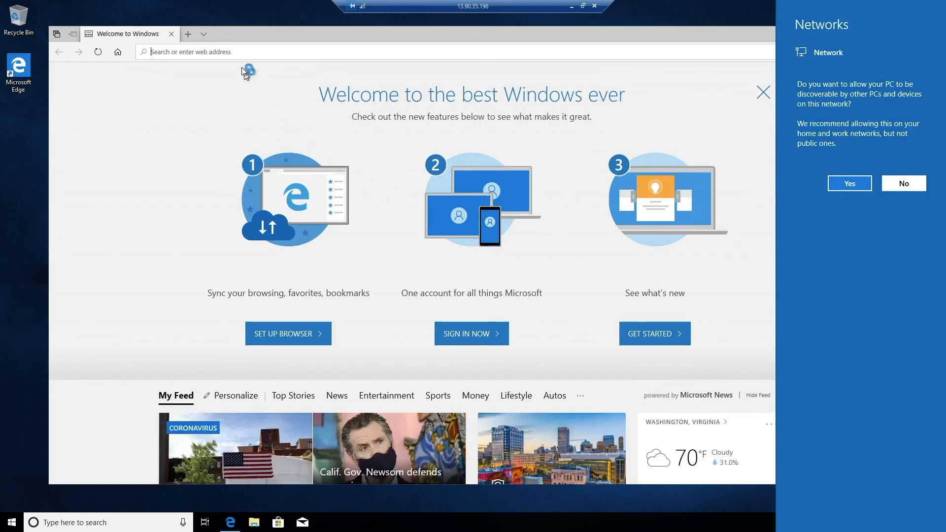